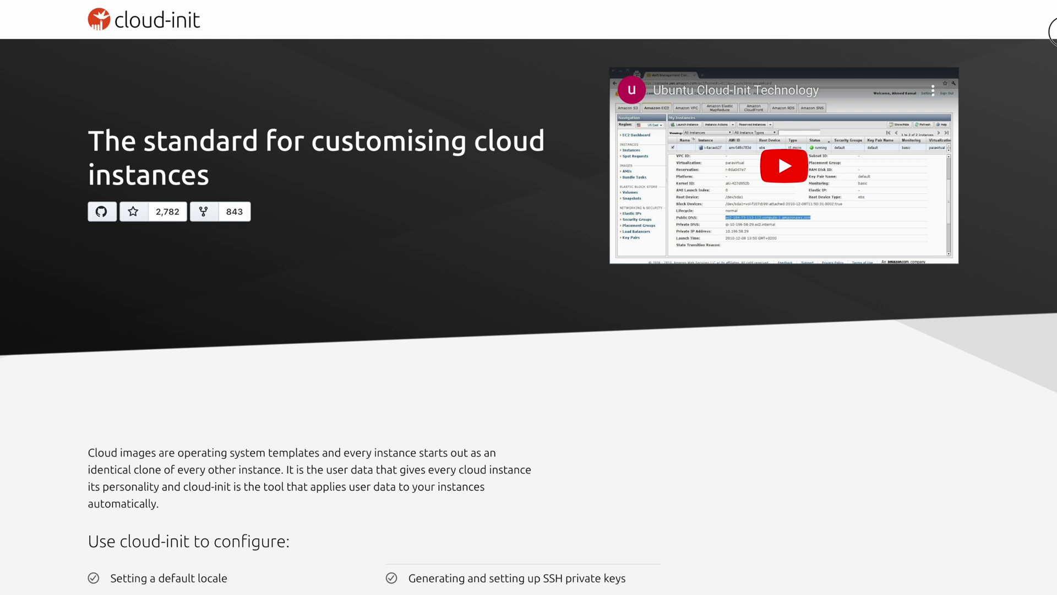
scroll(1049, 175, down, 3)
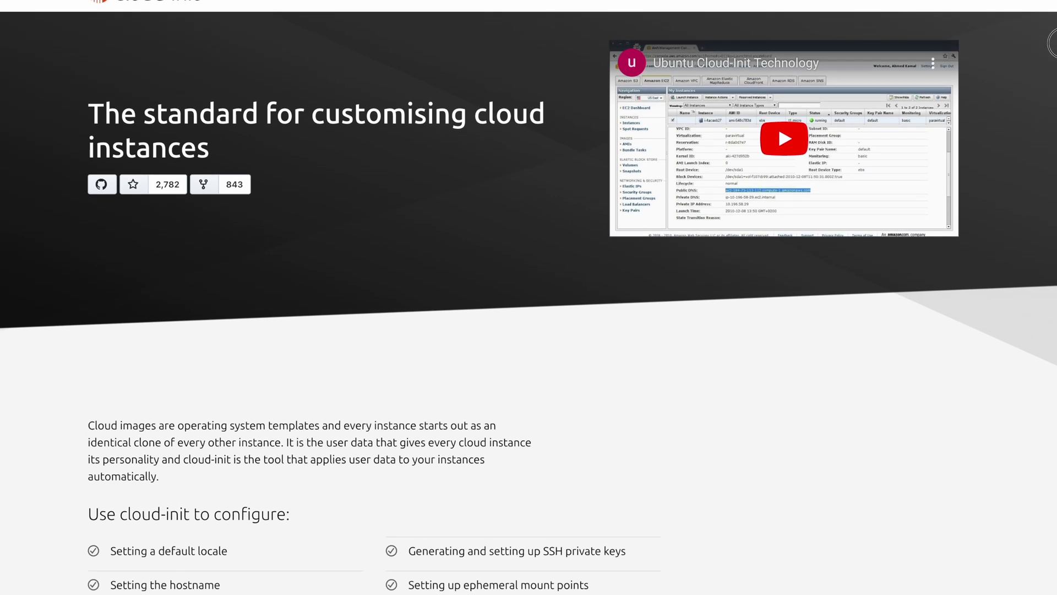
scroll(1049, 175, down, 4)
scroll(1049, 175, down, 3)
scroll(1049, 175, down, 2)
scroll(1049, 175, down, 1)
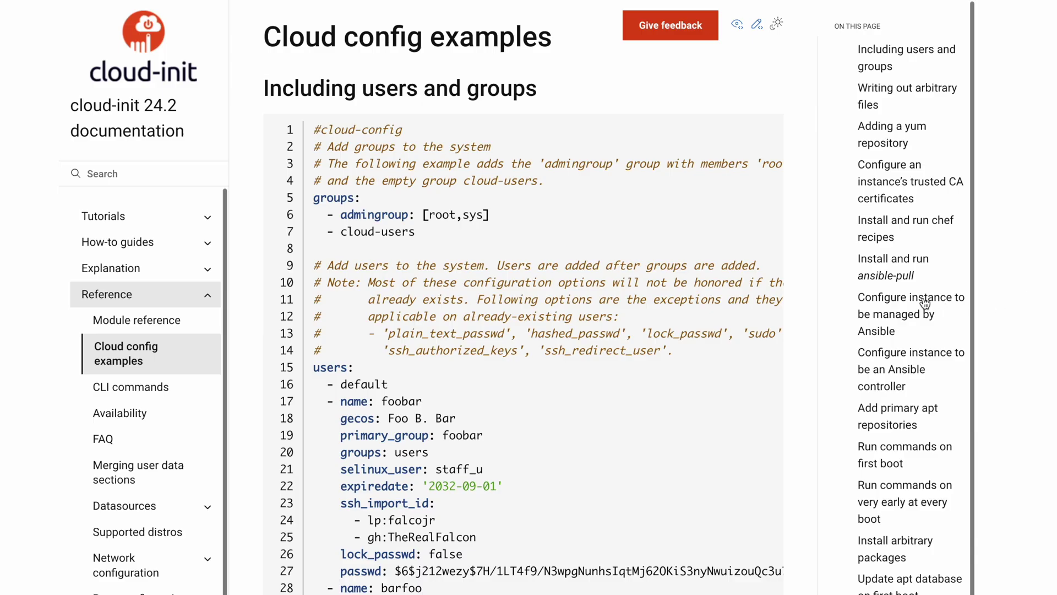
- Jump to the Ansible-managed instance and Install arbitrary packages examples in the cloud config docs
click(925, 301)
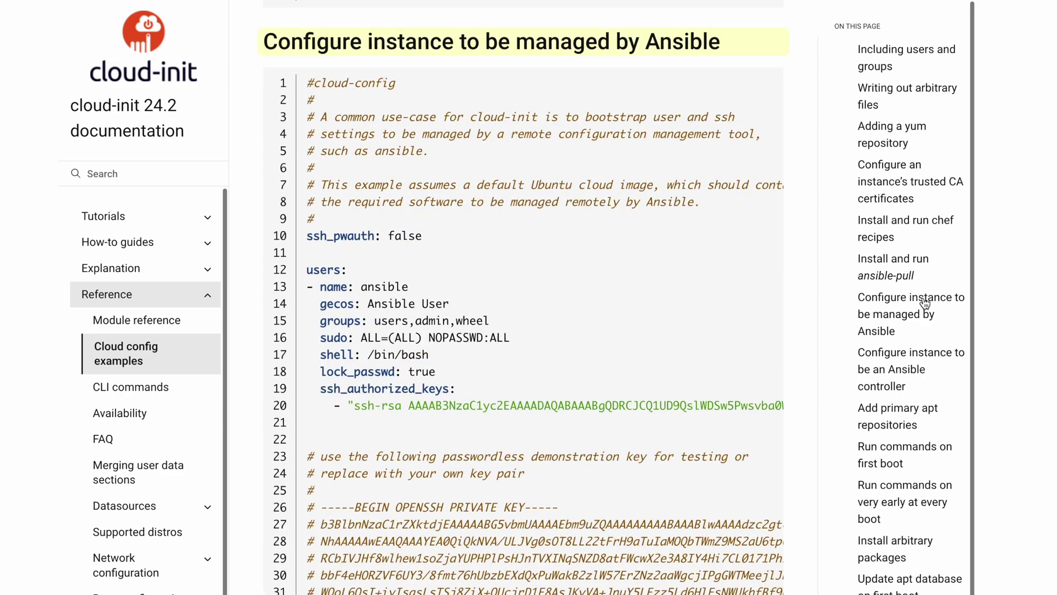
click(904, 549)
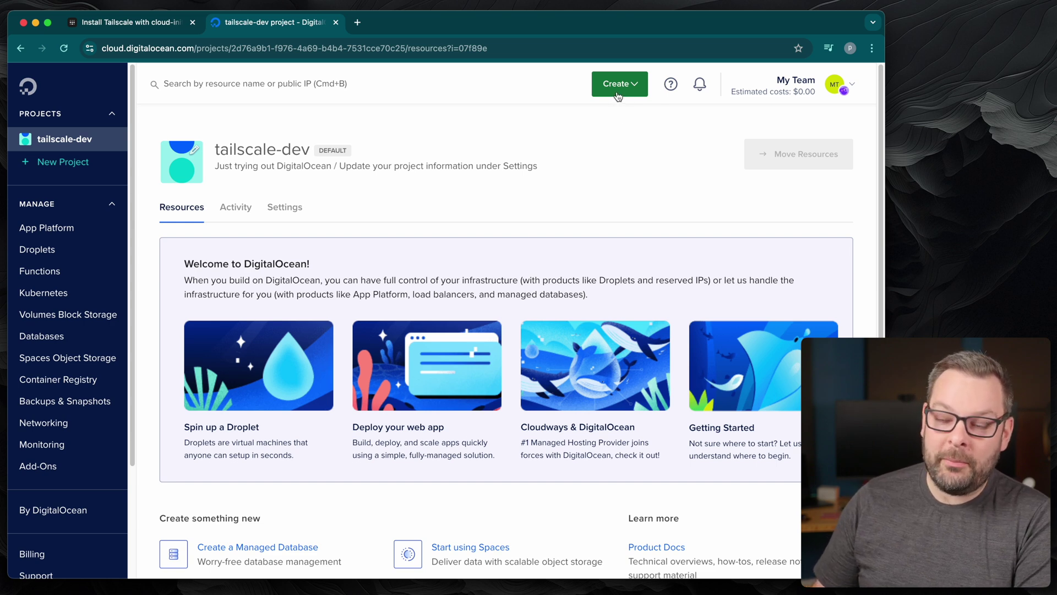
- Choose Droplets from the Create menu to begin a new droplet
click(617, 87)
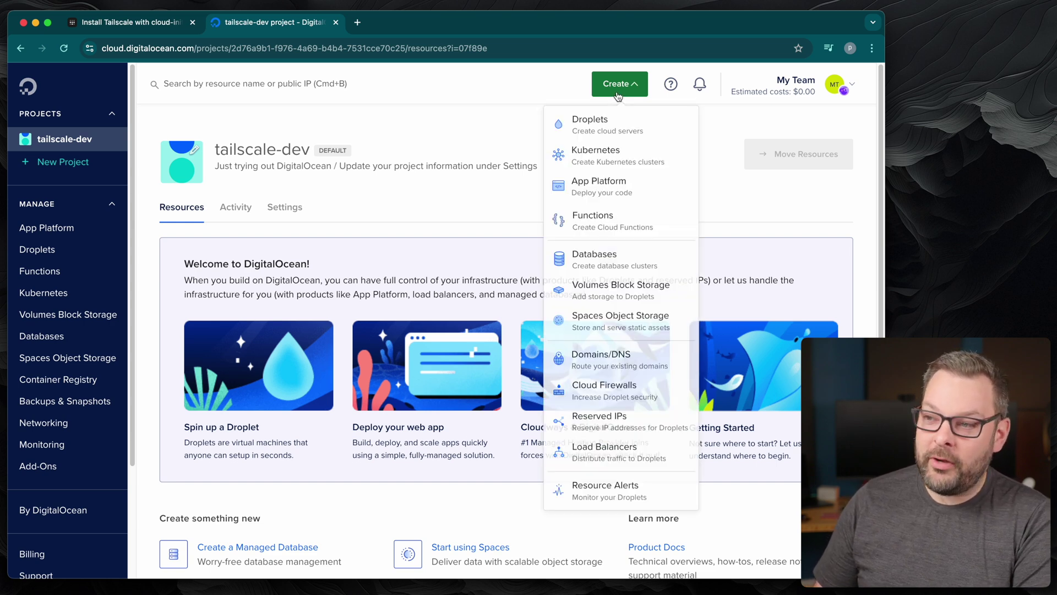
click(593, 126)
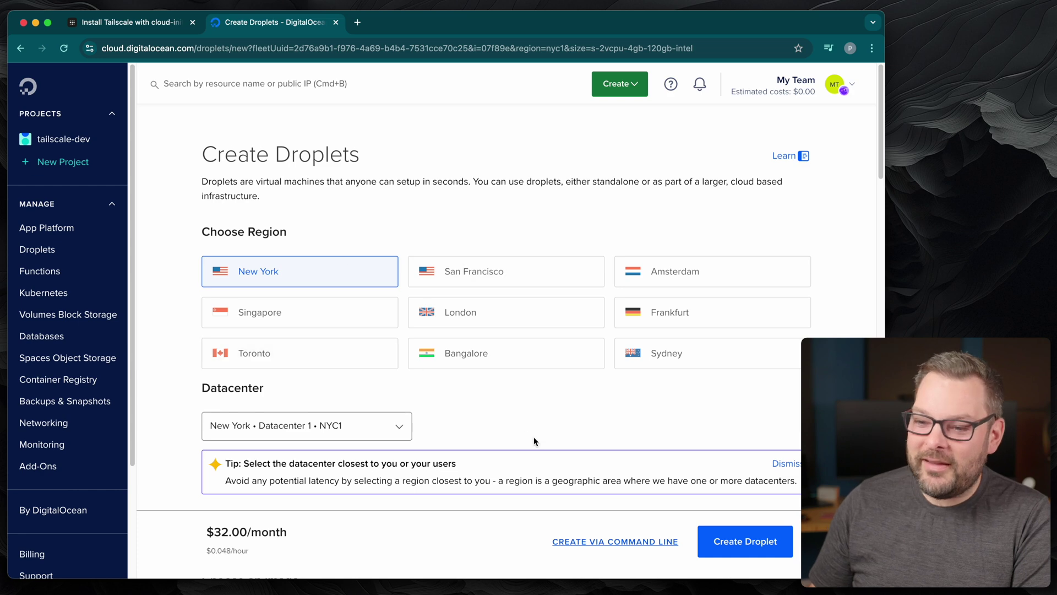
scroll(474, 422, down, 5)
scroll(541, 317, down, 5)
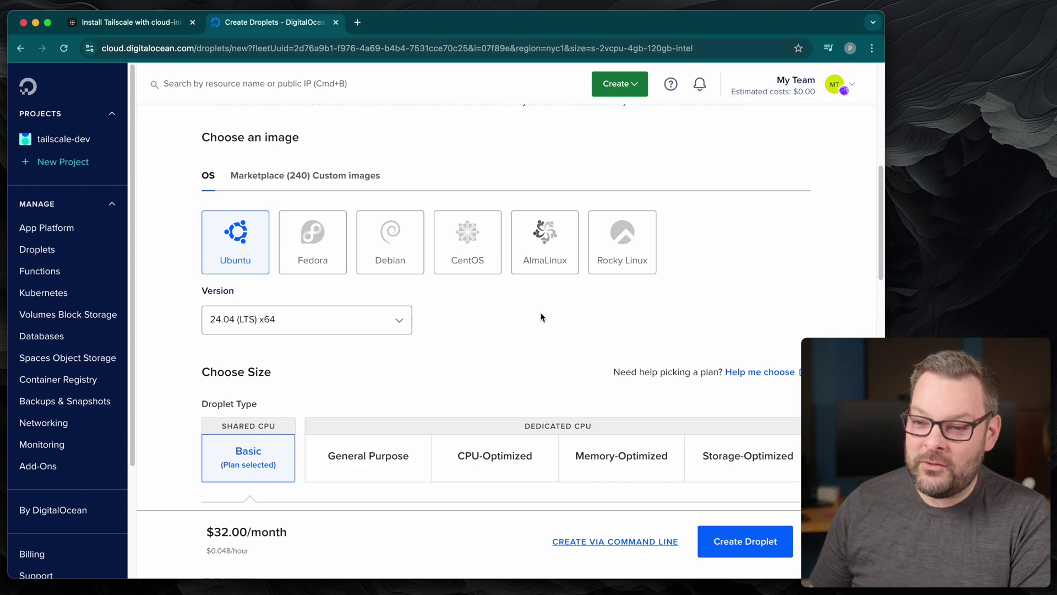
- Keep Ubuntu 24.04 as the image and pick the Regular SSD $6/month plan
click(400, 327)
click(361, 355)
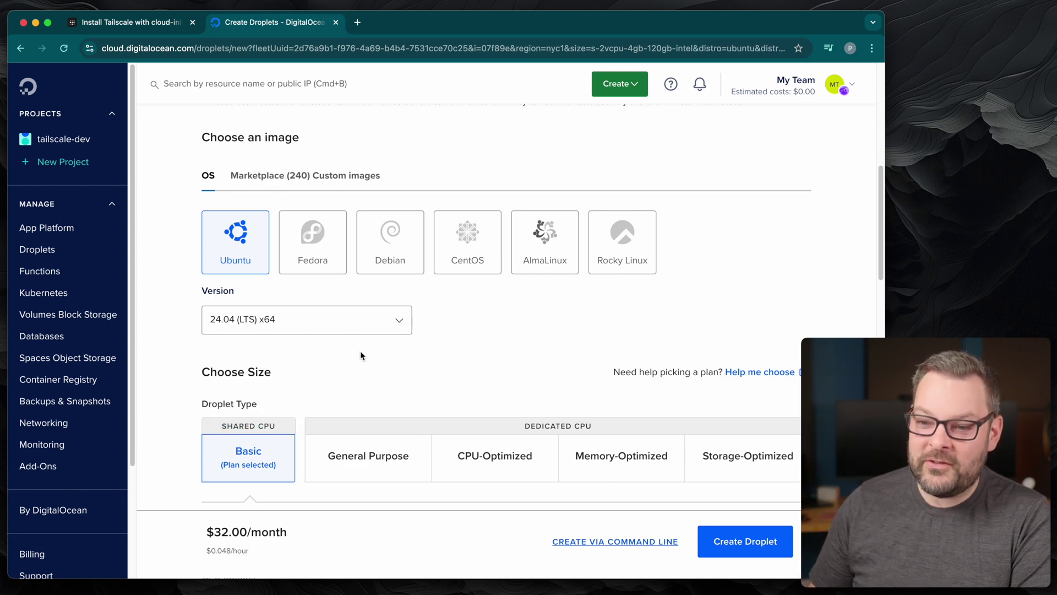
scroll(548, 348, down, 5)
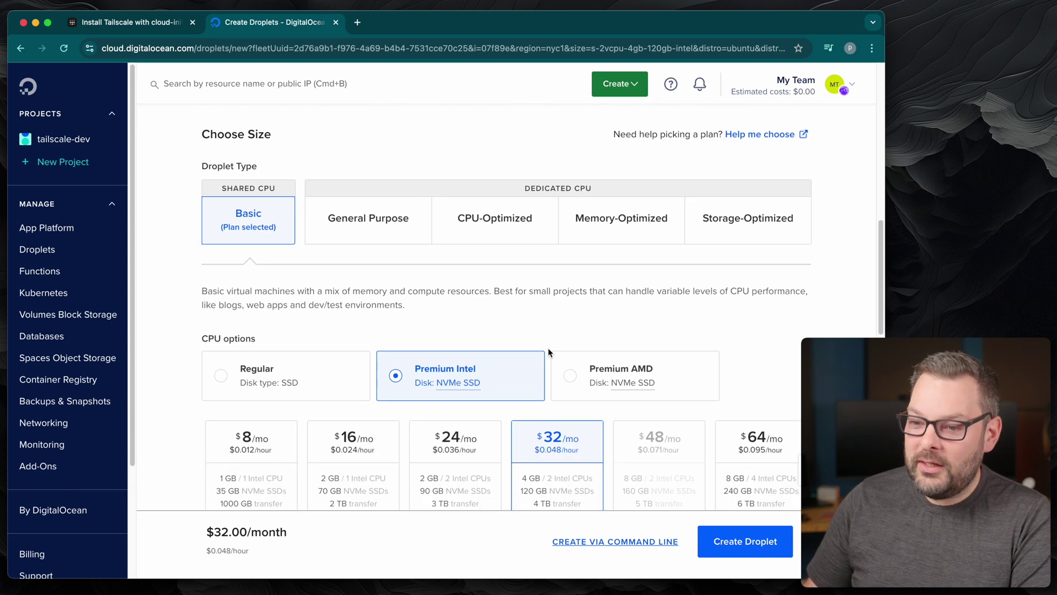
scroll(548, 347, down, 3)
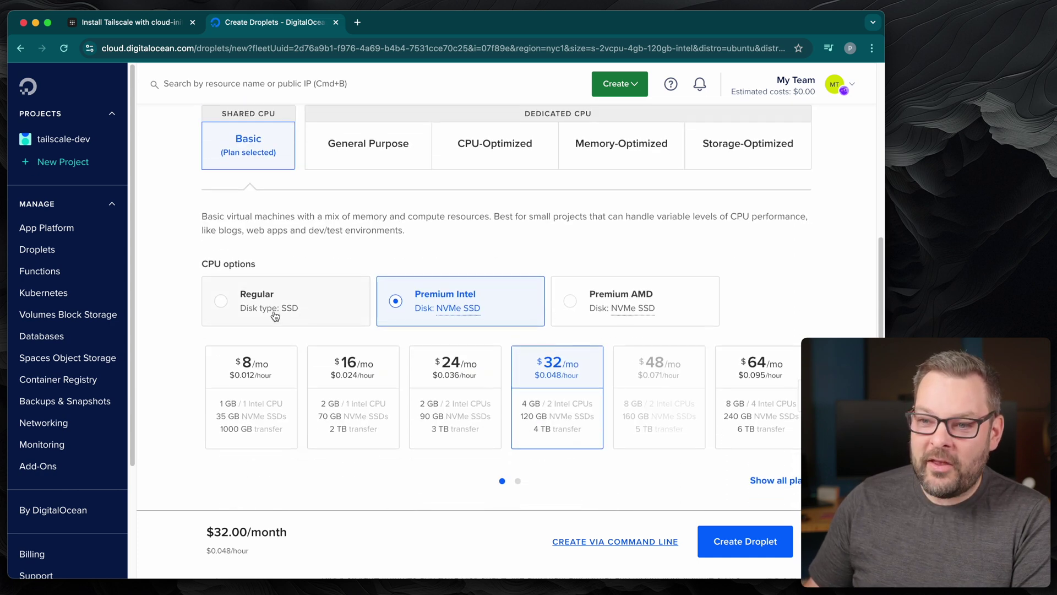
click(275, 314)
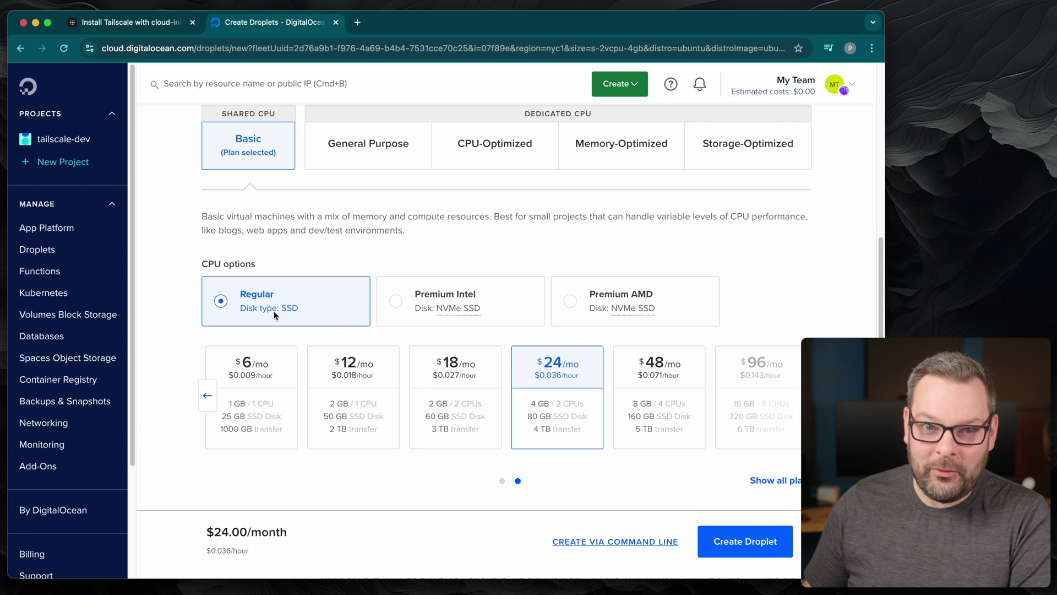
click(267, 365)
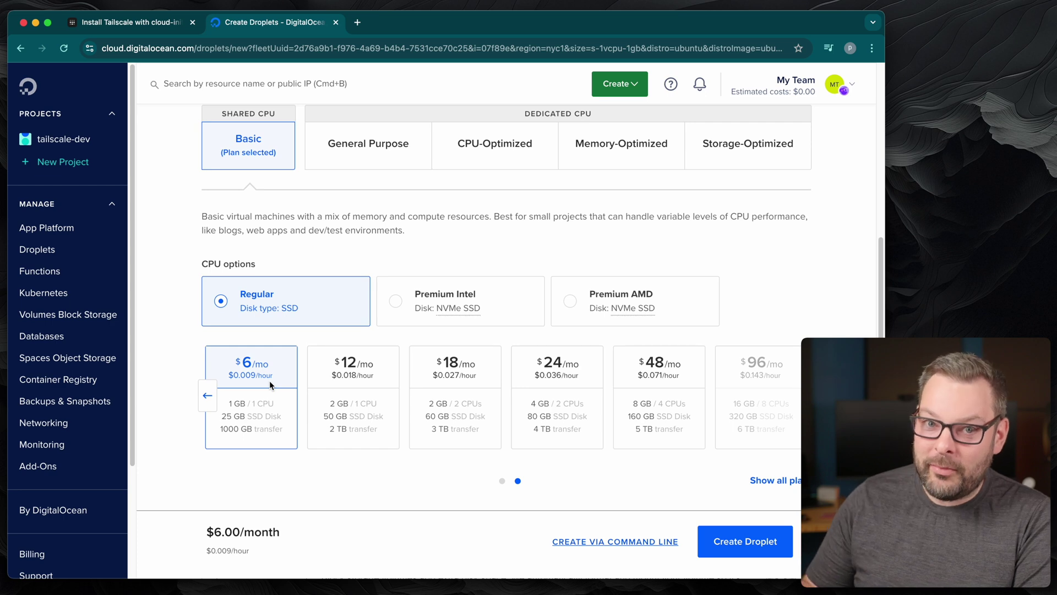
scroll(269, 381, down, 1)
scroll(270, 381, down, 3)
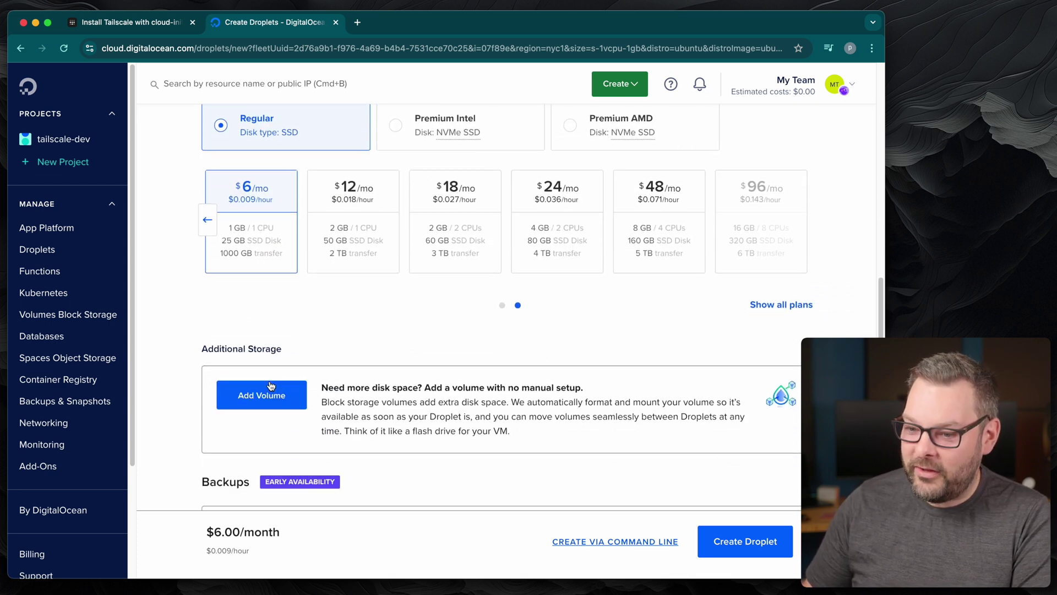
scroll(269, 380, down, 3)
scroll(269, 380, down, 3)
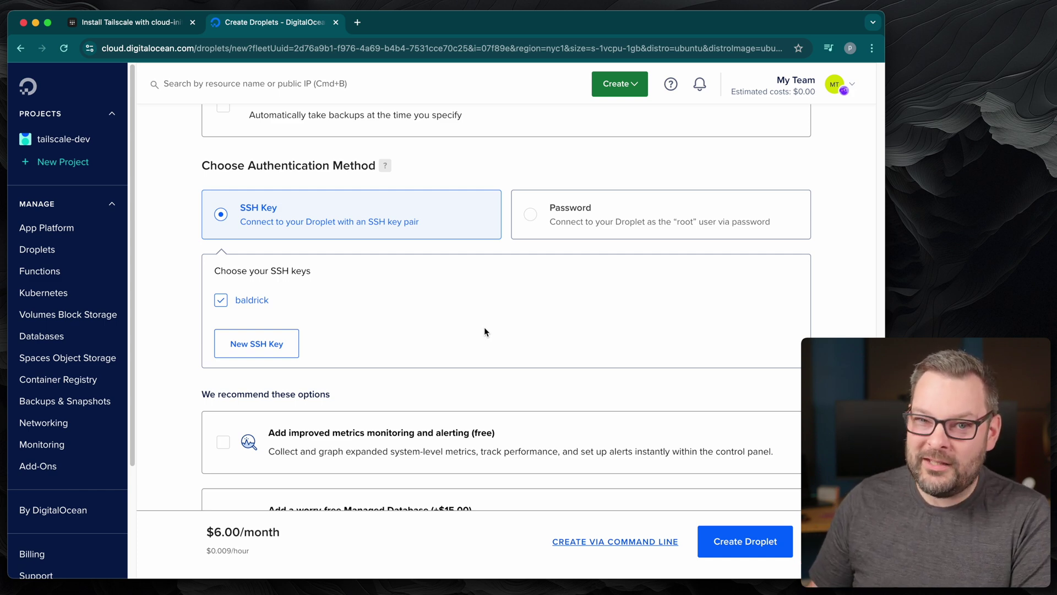
scroll(484, 327, down, 4)
scroll(484, 326, down, 4)
scroll(484, 326, down, 2)
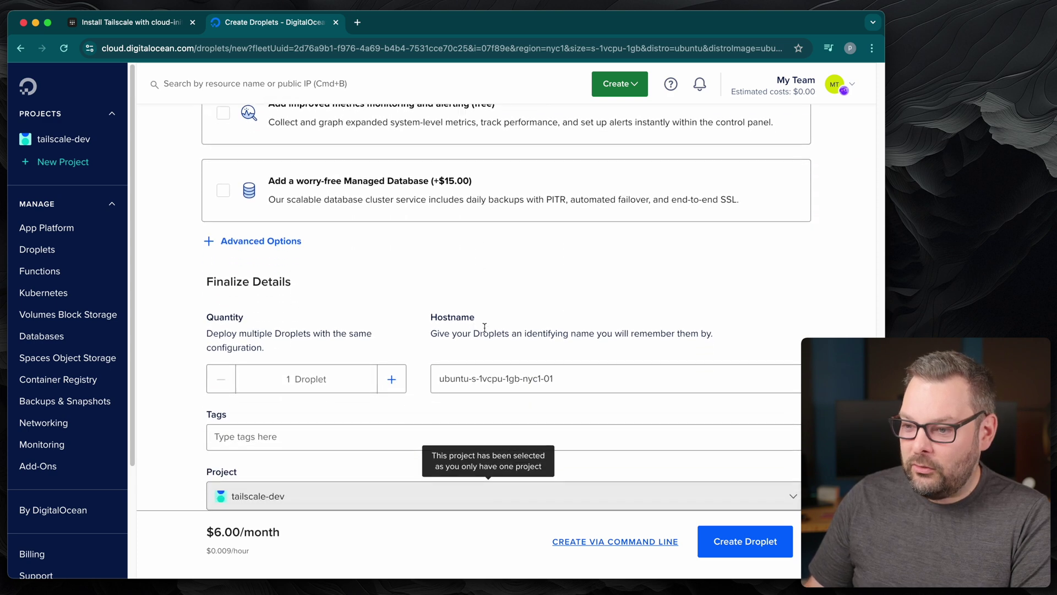
scroll(484, 327, down, 1)
- Set the hostname to banana and enable Add Initialization scripts under Advanced Options
triple_click(568, 333)
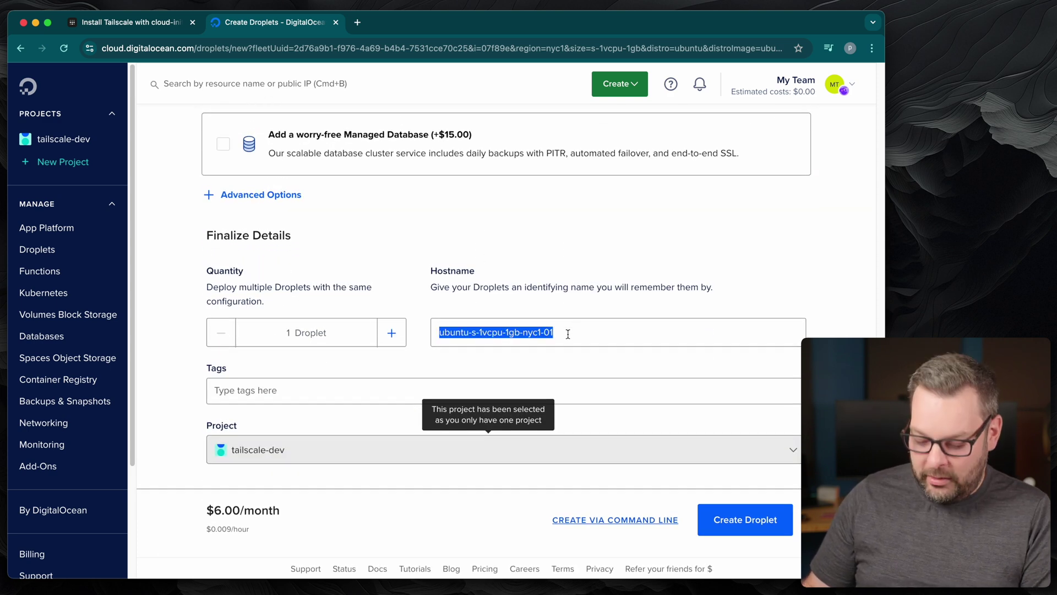
text(banana)
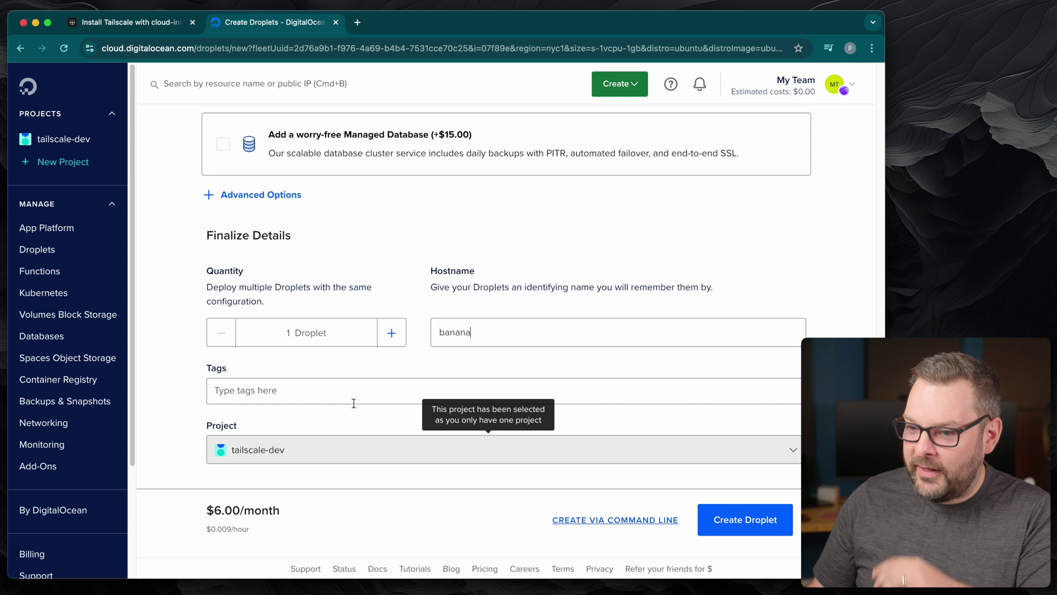
click(258, 195)
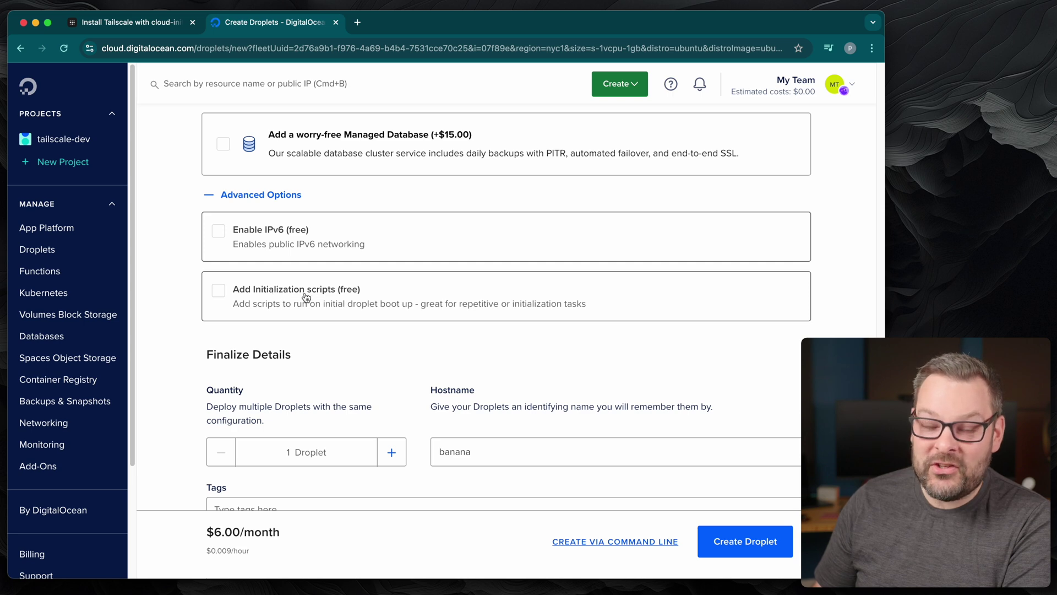
click(314, 294)
scroll(424, 343, down, 3)
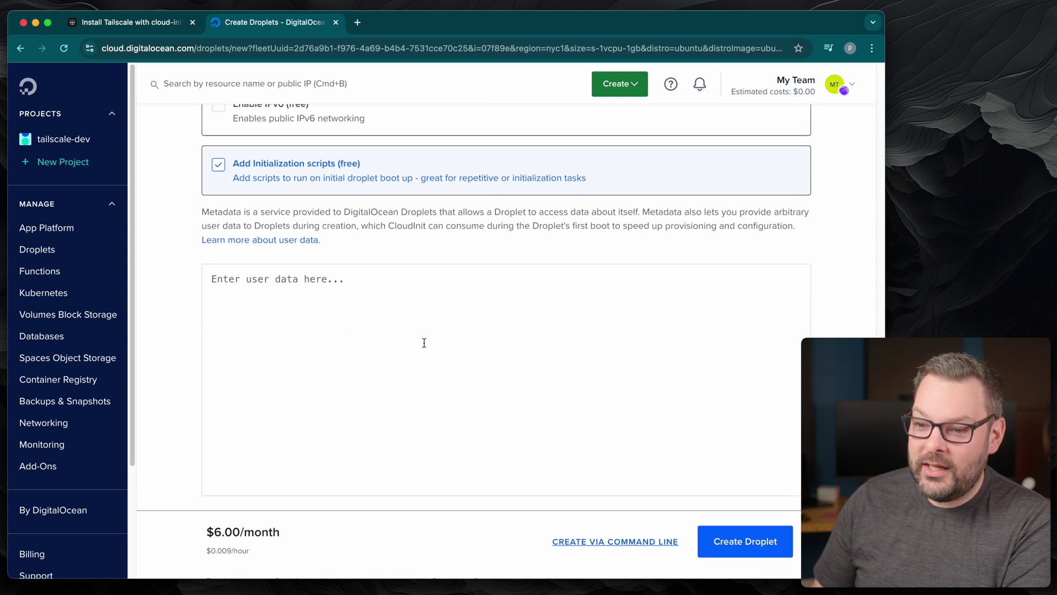
scroll(424, 343, down, 2)
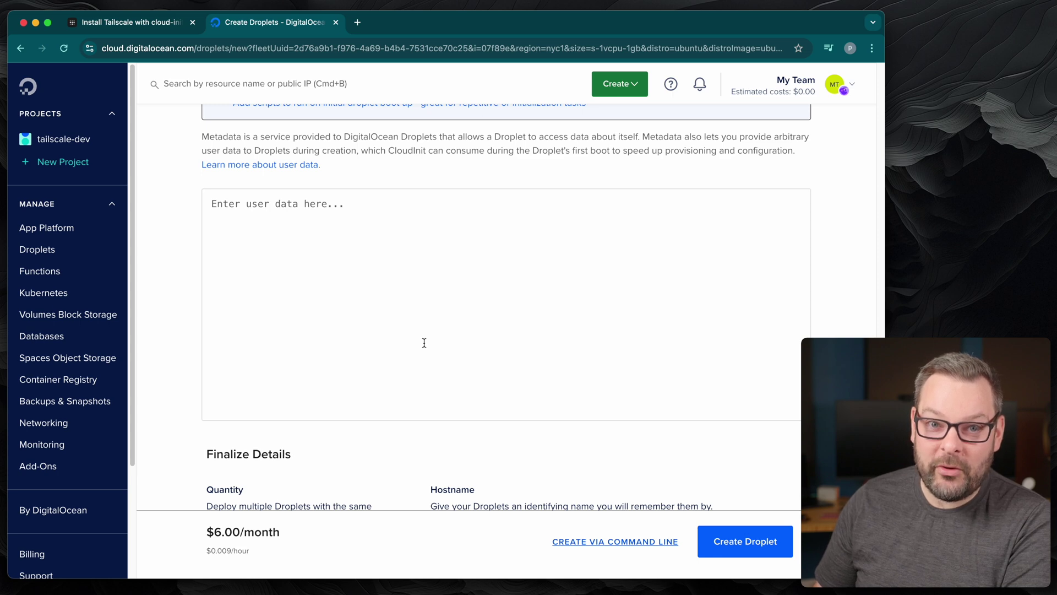
click(128, 22)
scroll(657, 461, down, 5)
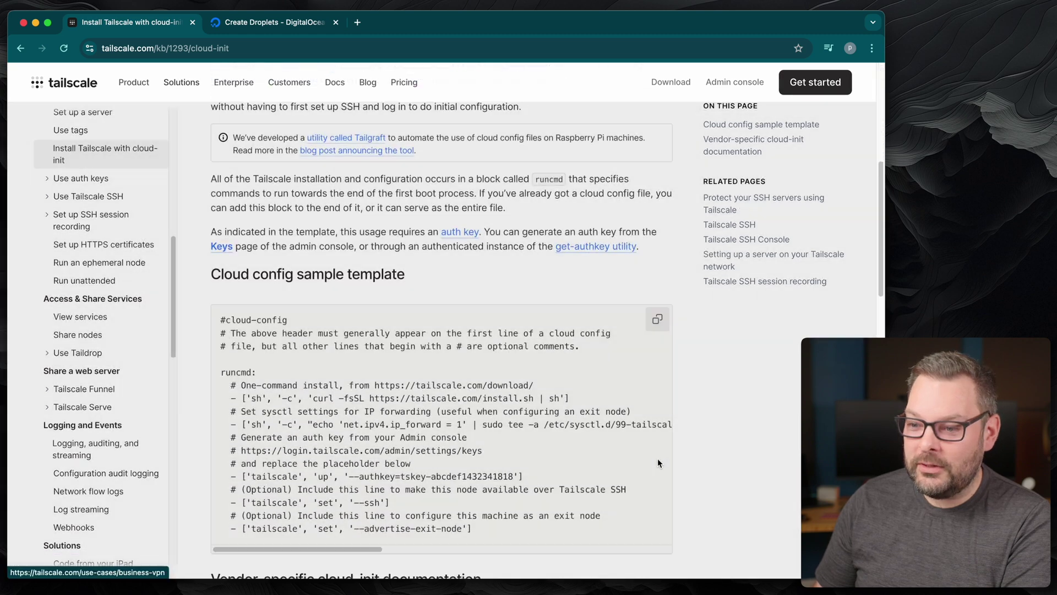
scroll(656, 462, down, 2)
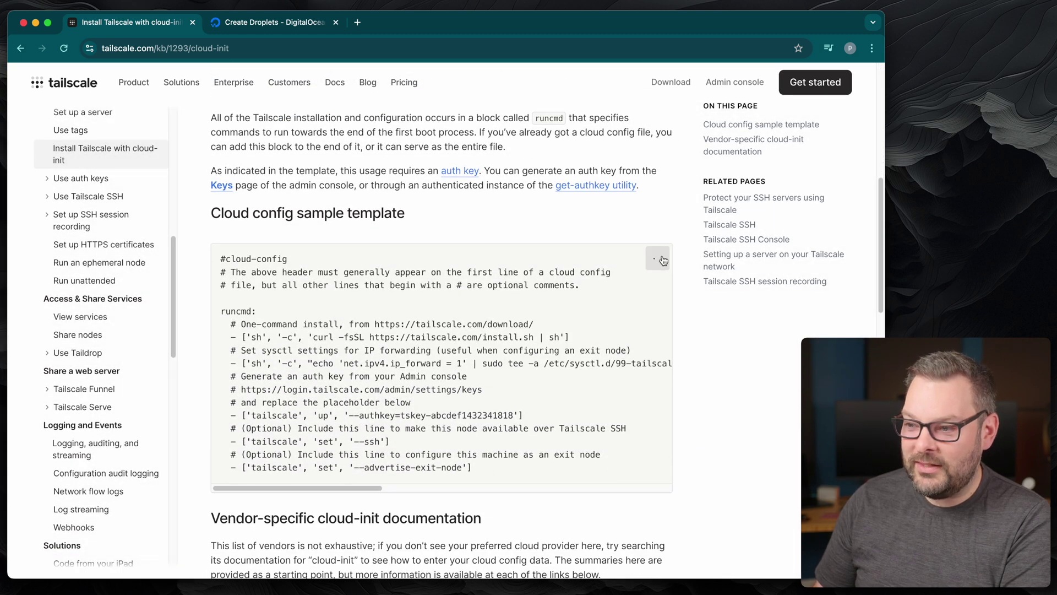
- Paste the Tailscale cloud-config sample template into the droplet's User data box
click(291, 30)
click(348, 317)
key(super+v)
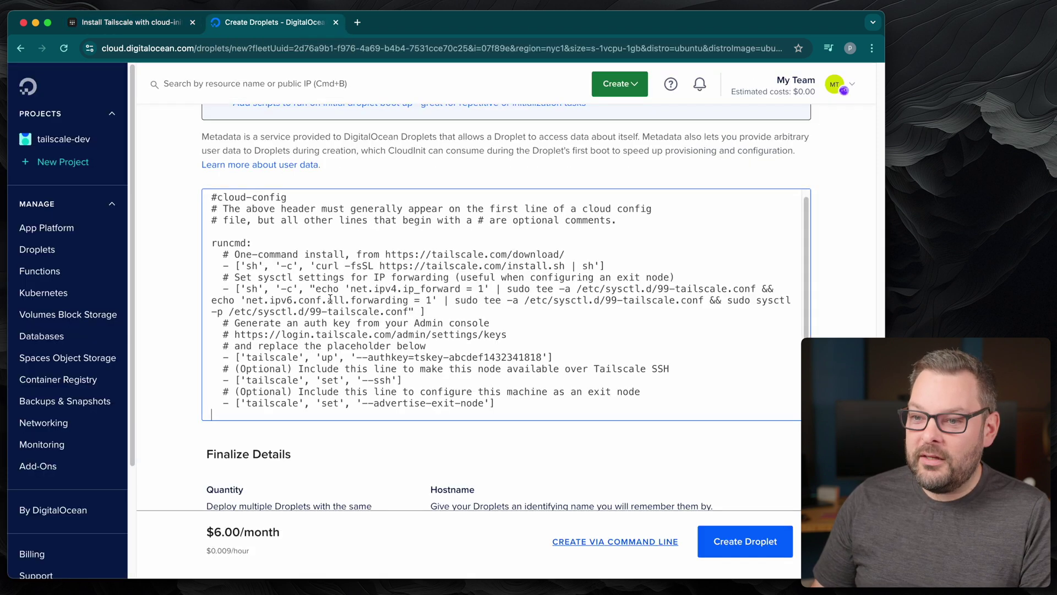
triple_click(290, 197)
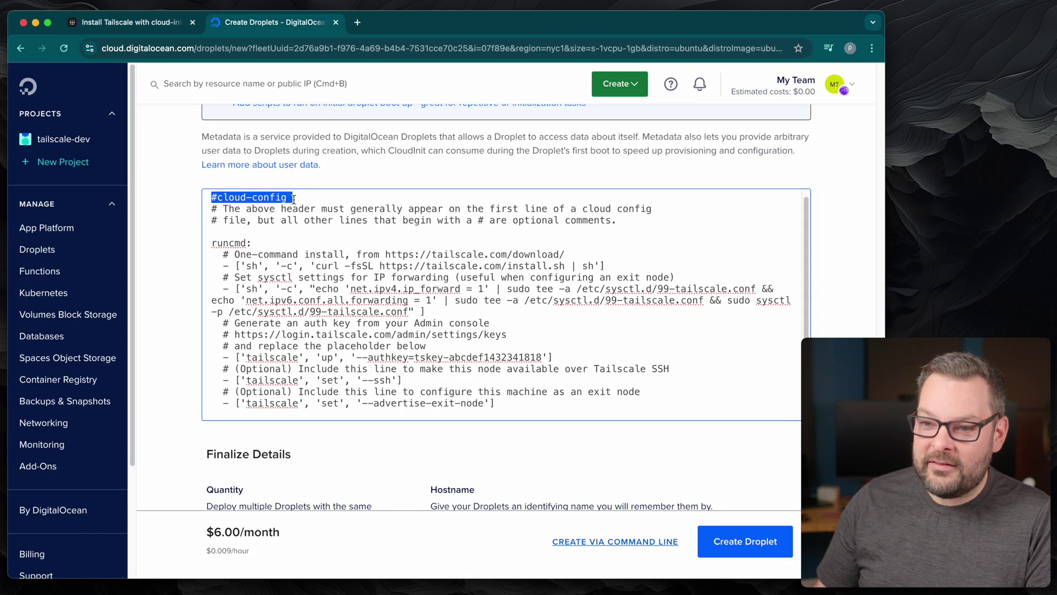
click(358, 169)
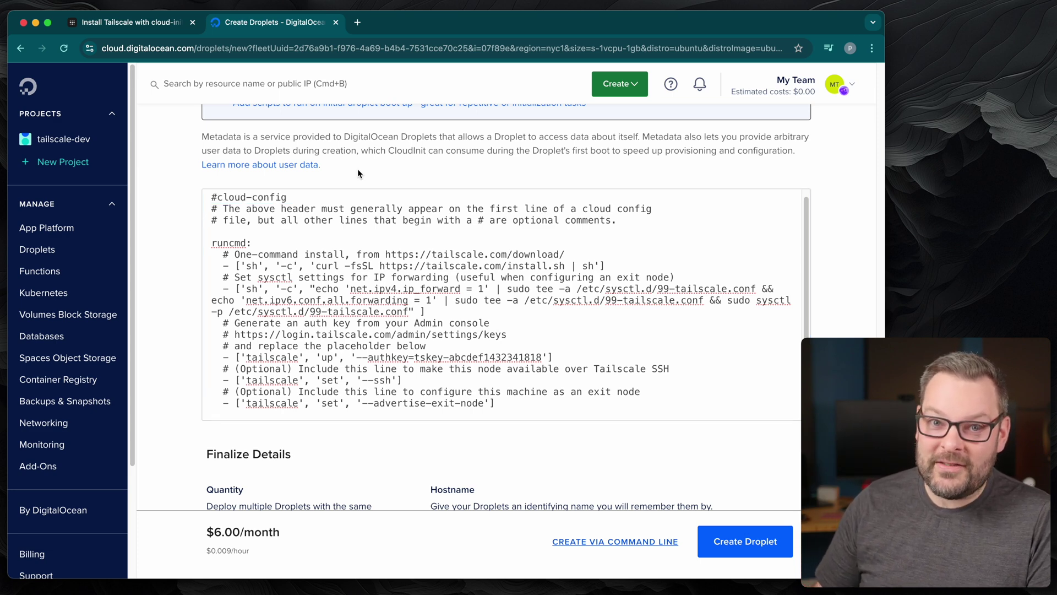
- Load tailscale.com in a new tab and enter the Tailscale admin console
key(super+t)
text(tails)
key(Return)
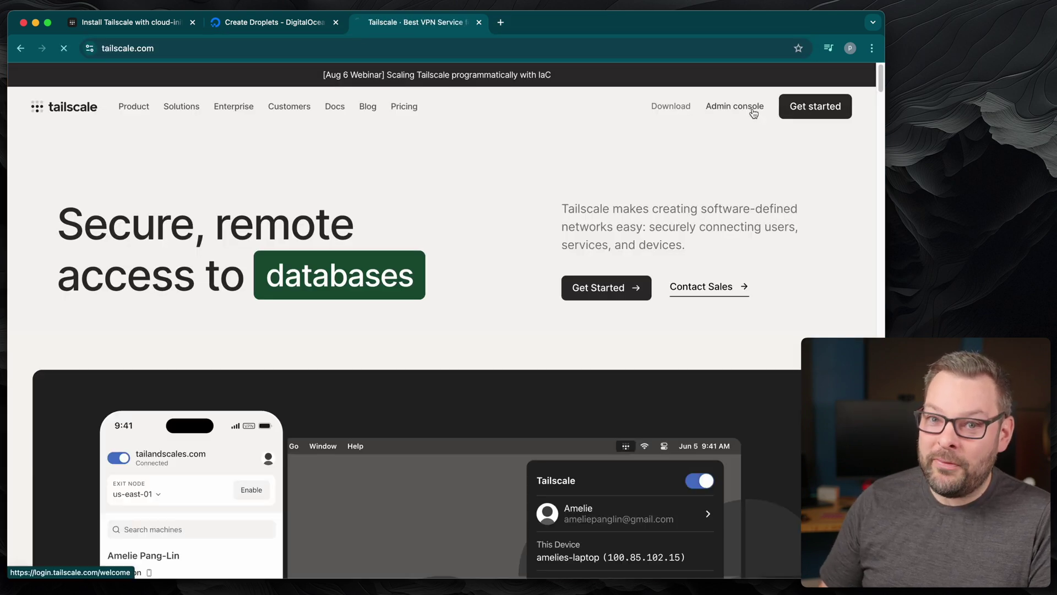
click(735, 105)
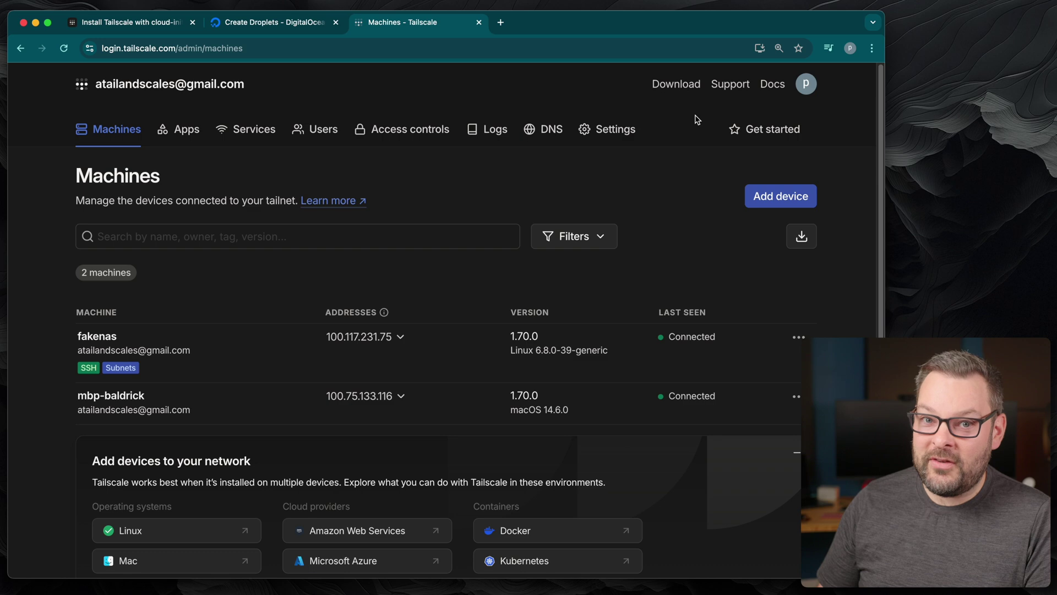
- Start a new auth key under Settings > Keys, described banana and made reusable
click(615, 130)
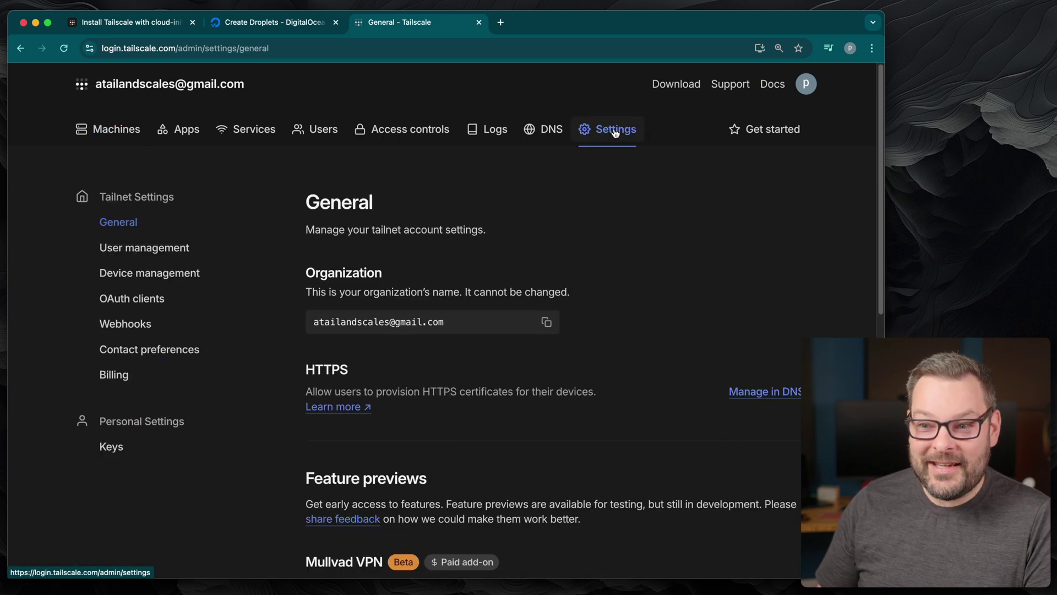
click(111, 447)
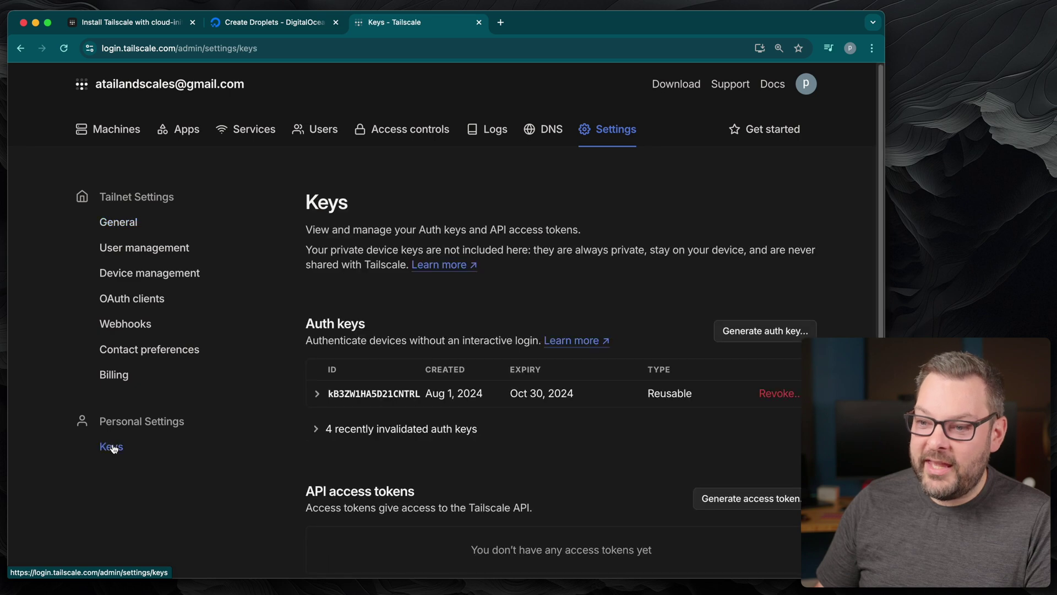
click(753, 330)
click(447, 183)
text(banana)
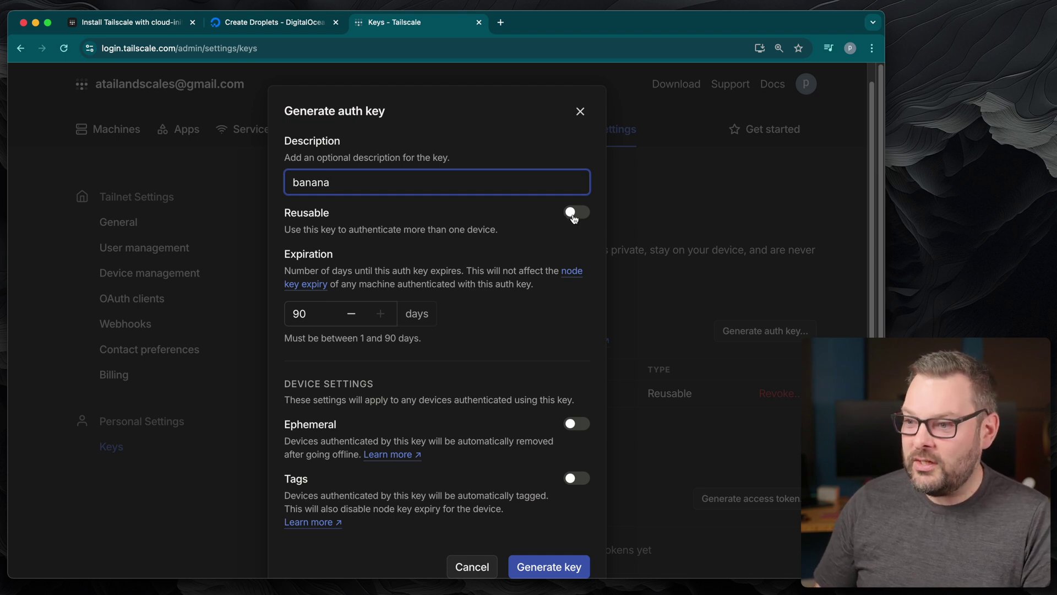
click(572, 213)
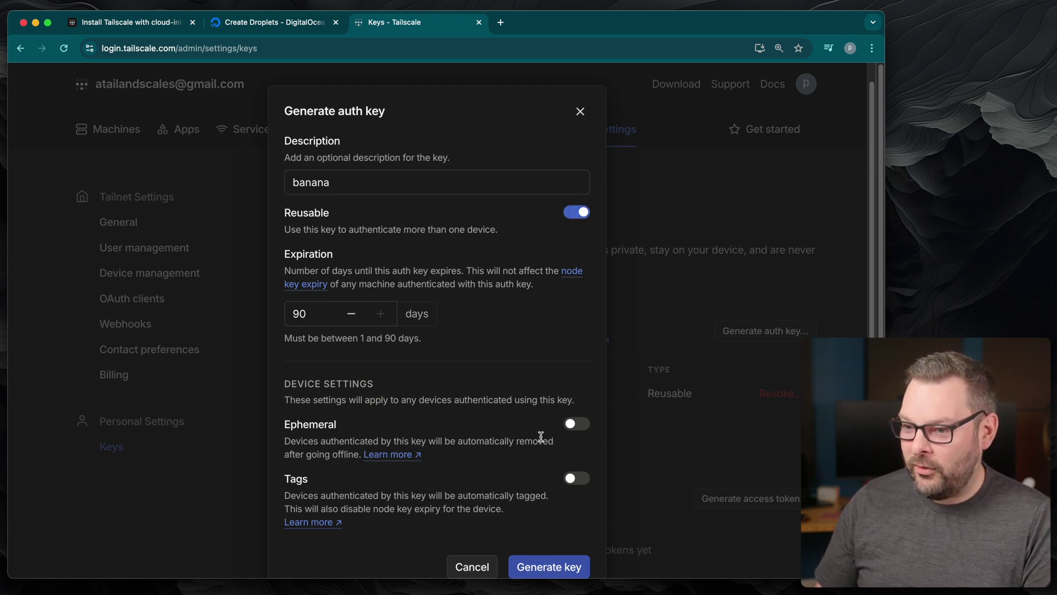
scroll(541, 438, down, 2)
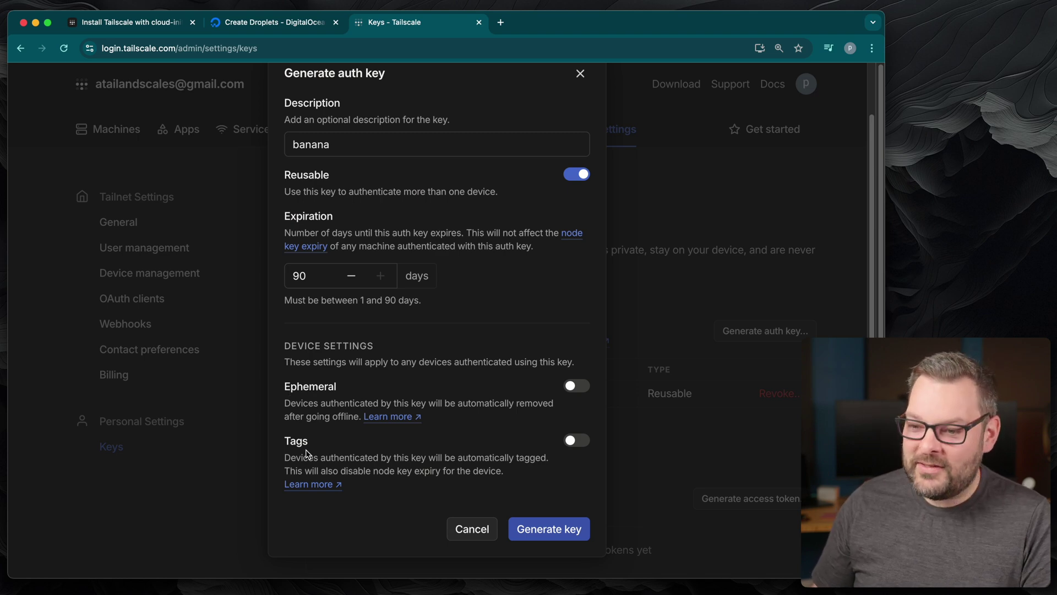
- Explore the tagging option, review groups and tagOwners in the access controls policy, then leave tagging off
click(579, 442)
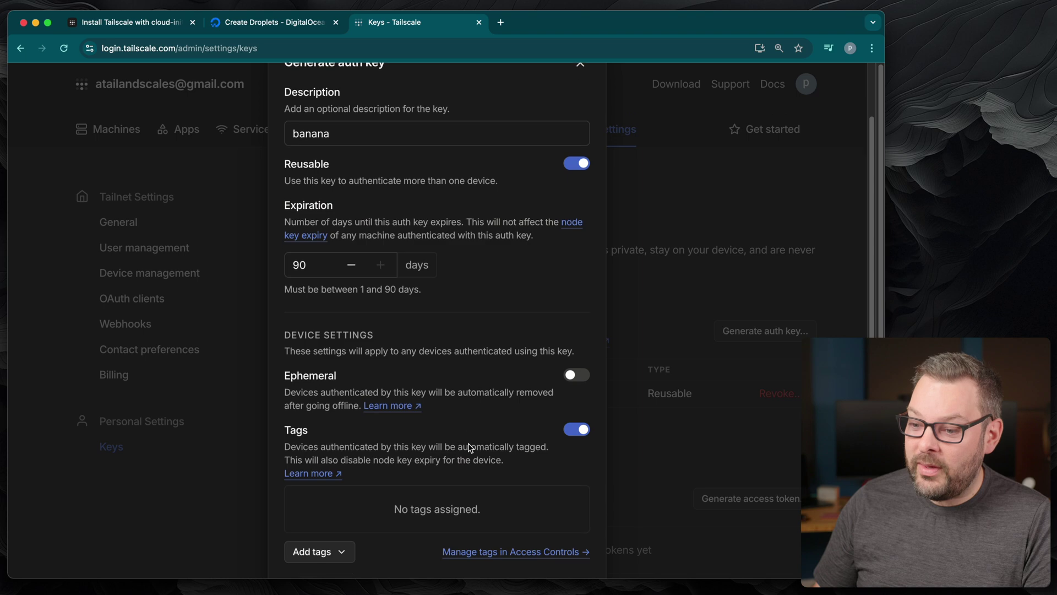
scroll(462, 451, down, 3)
click(338, 460)
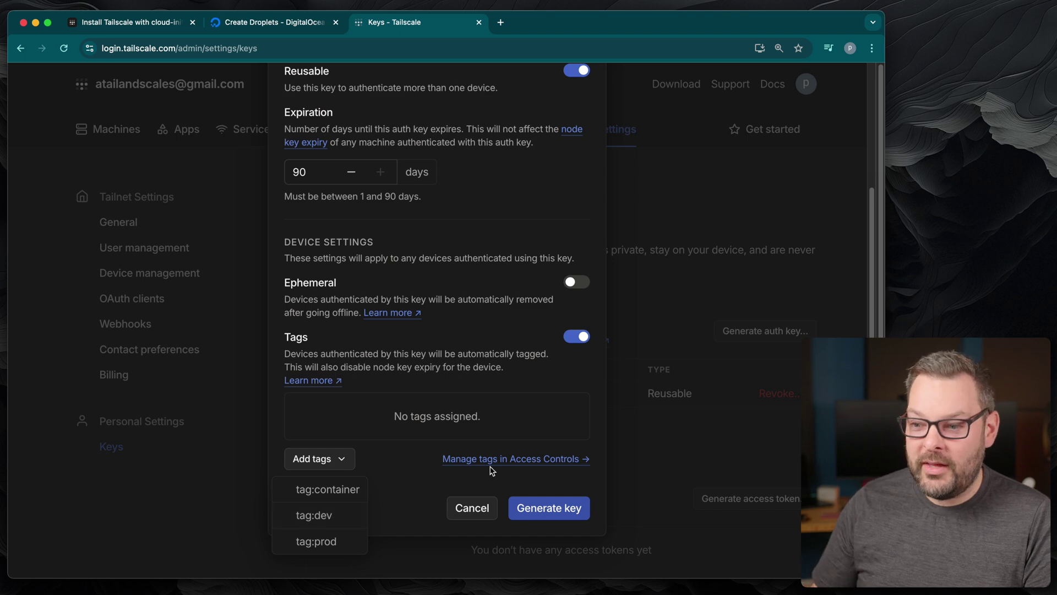
super+click(549, 459)
click(539, 22)
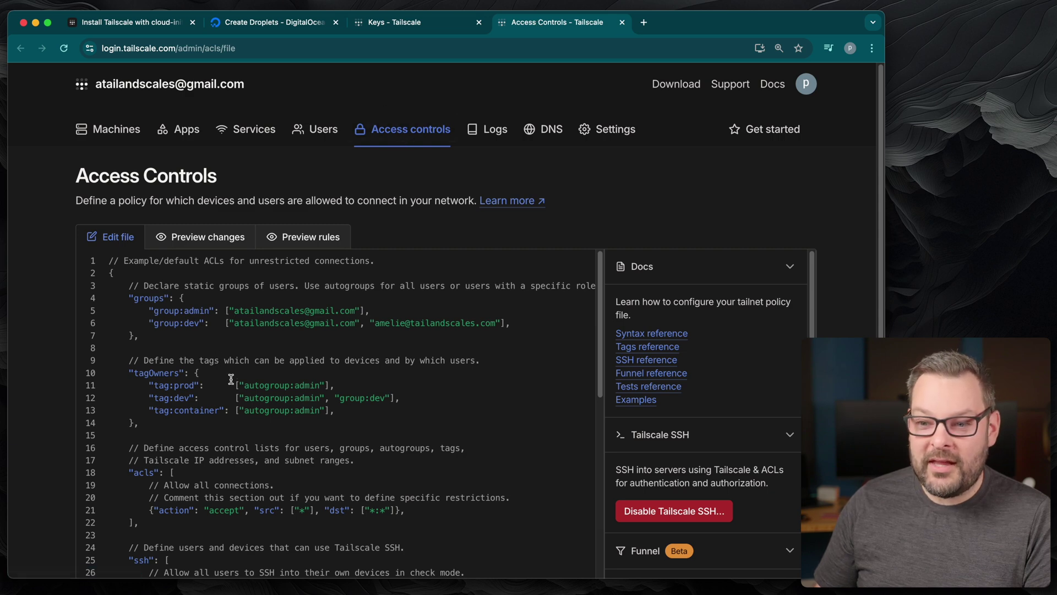
drag(157, 424, 110, 298)
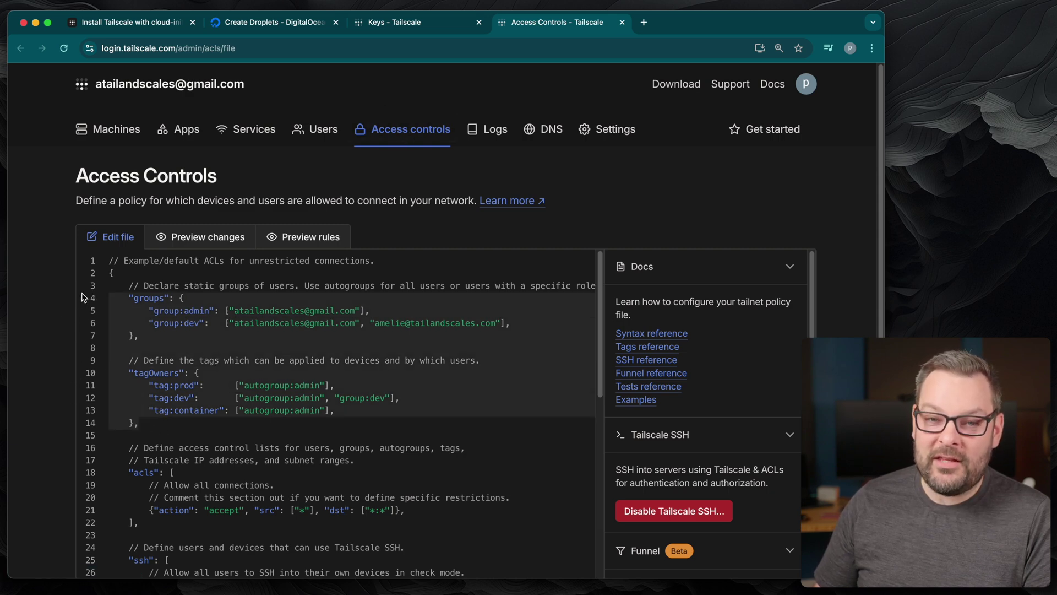
click(395, 22)
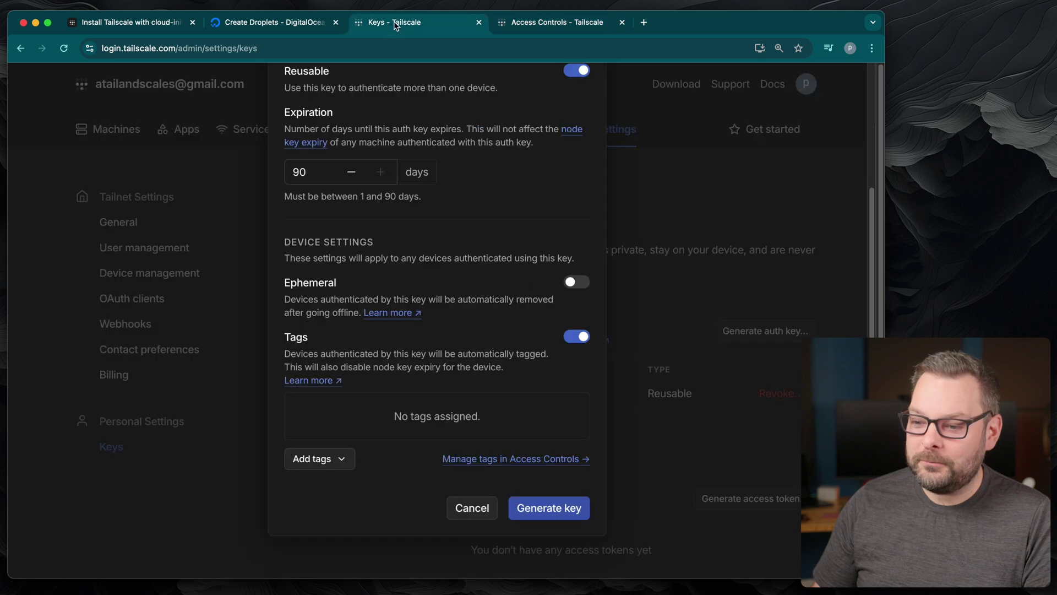
click(576, 338)
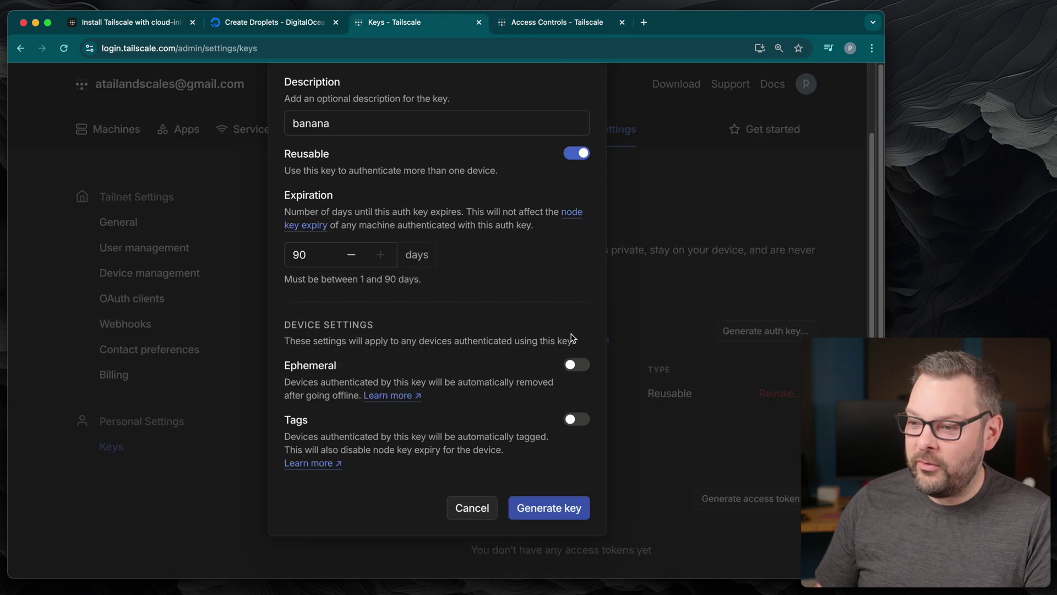
- Note the 90-day expiration, generate the auth key and copy it to the clipboard
click(327, 254)
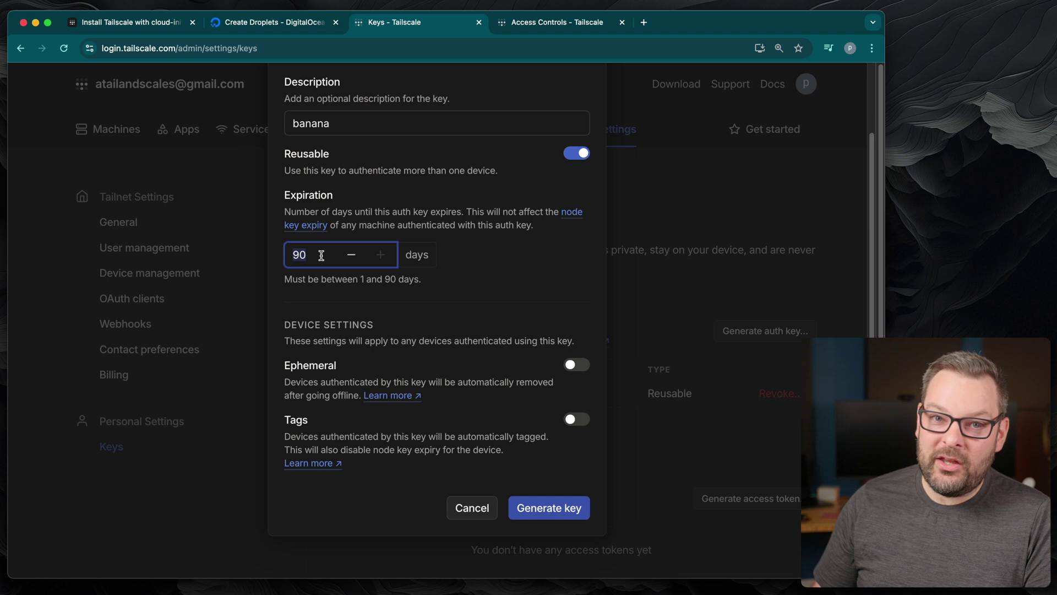
click(501, 307)
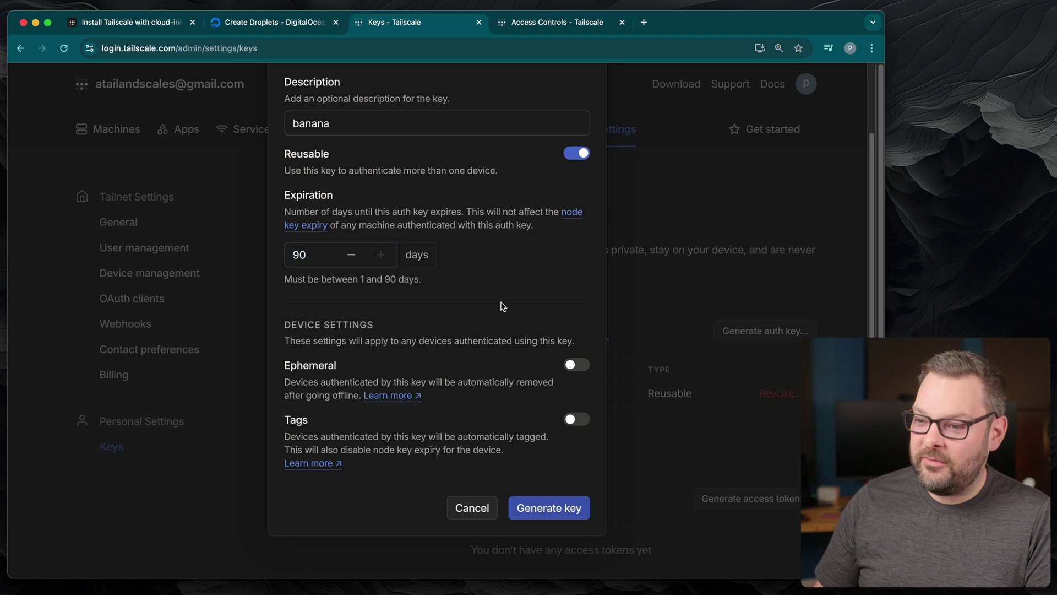
click(541, 507)
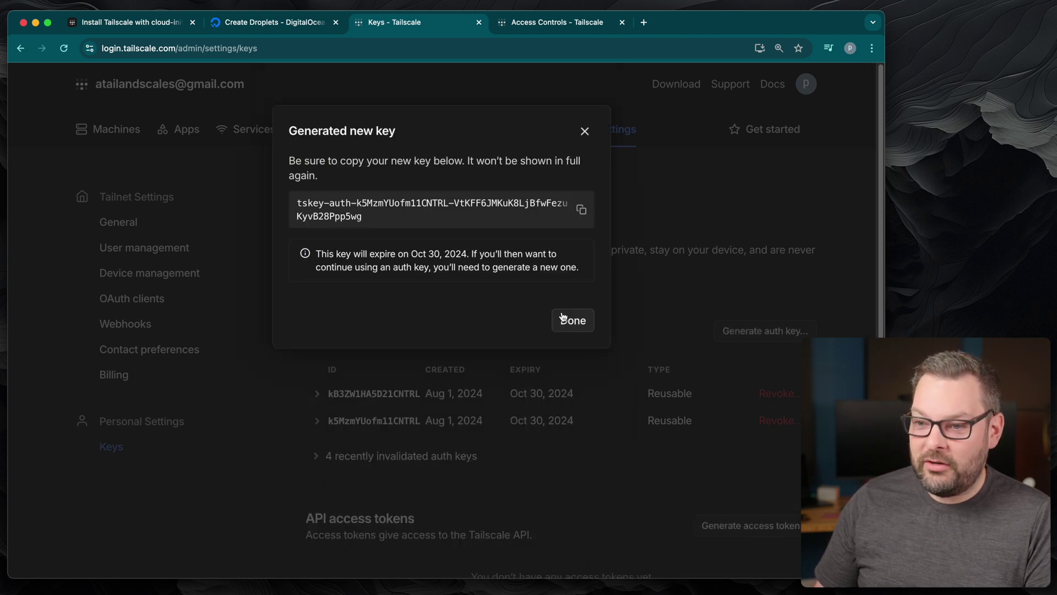
click(581, 208)
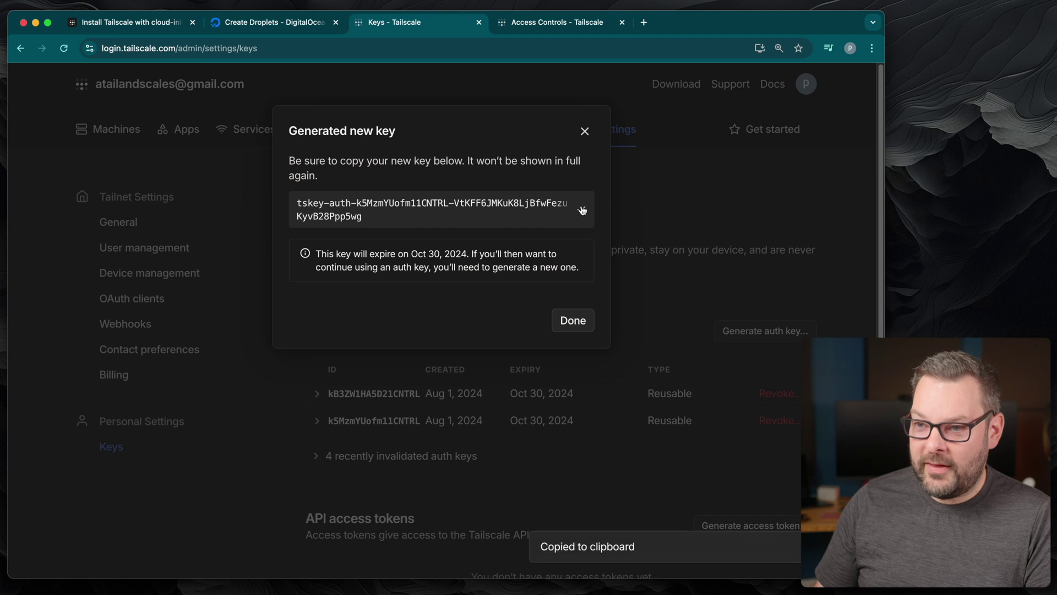
click(273, 22)
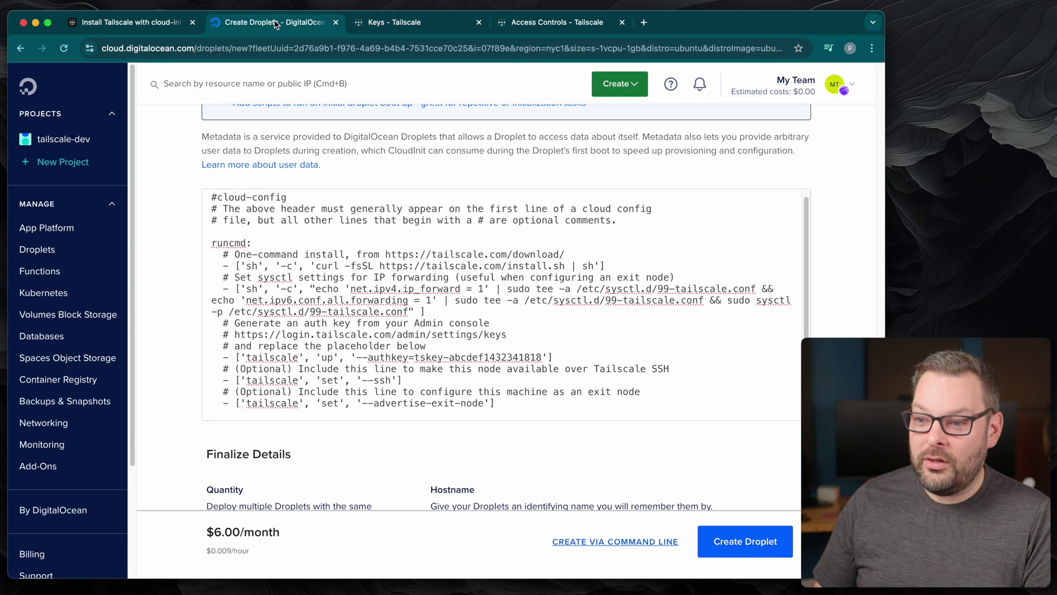
- Replace the tskey placeholder after --authkey= with the copied Tailscale auth key
click(541, 356)
drag(541, 357, 351, 357)
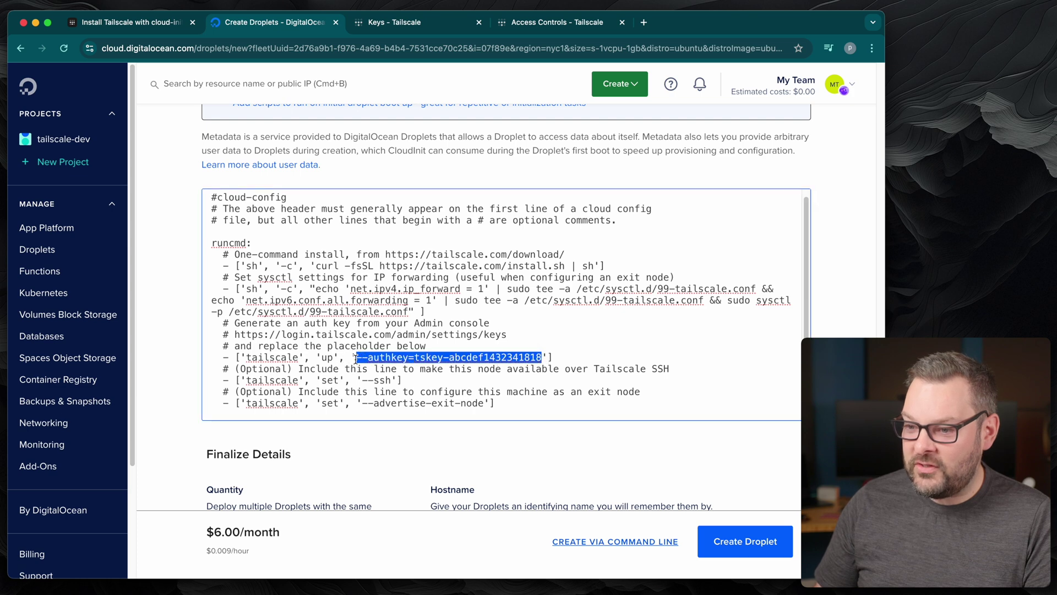
click(418, 357)
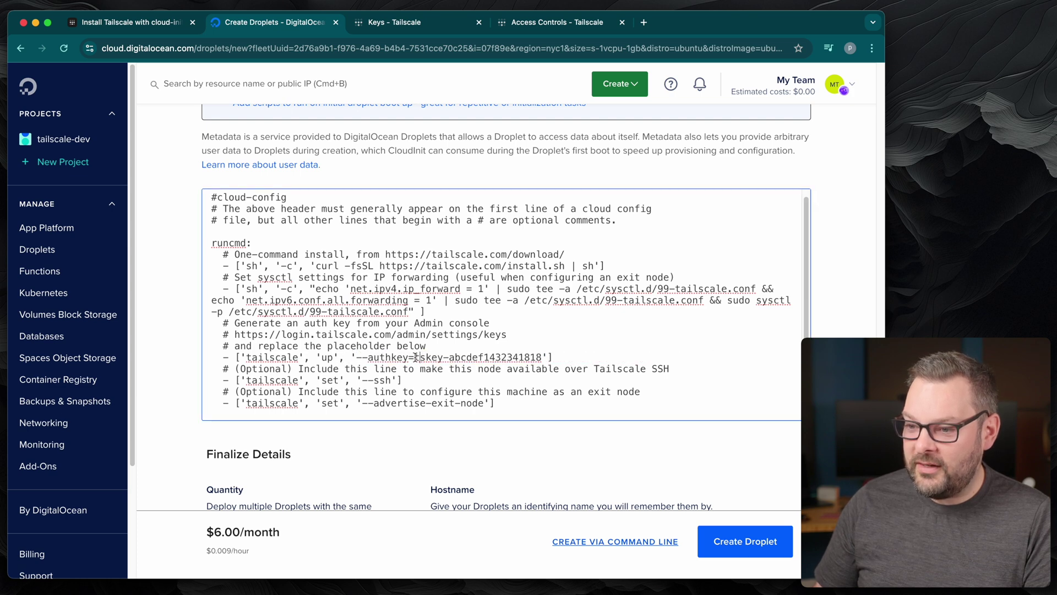
drag(415, 357, 545, 357)
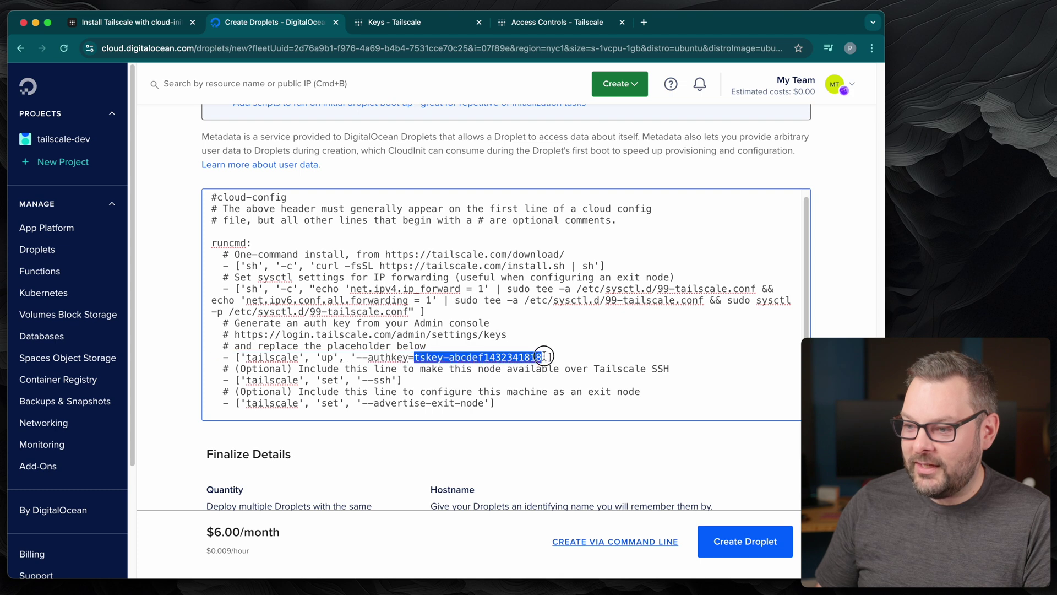
key(ctrl+v)
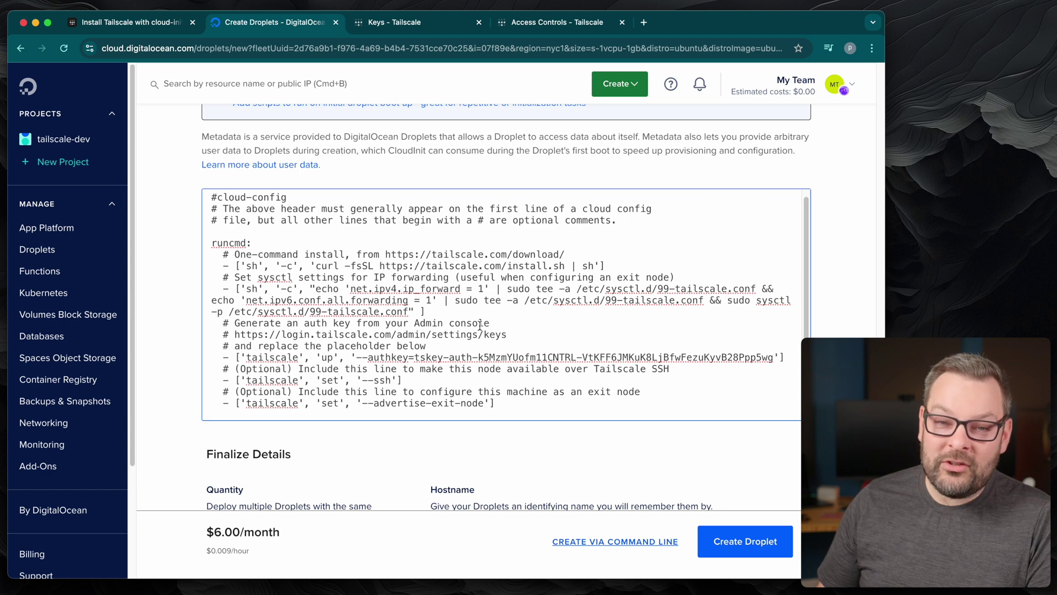
- Review the runcmd lines (install, IP forwarding, tailscale up, SSH, exit node) and create the droplet
drag(610, 266, 220, 266)
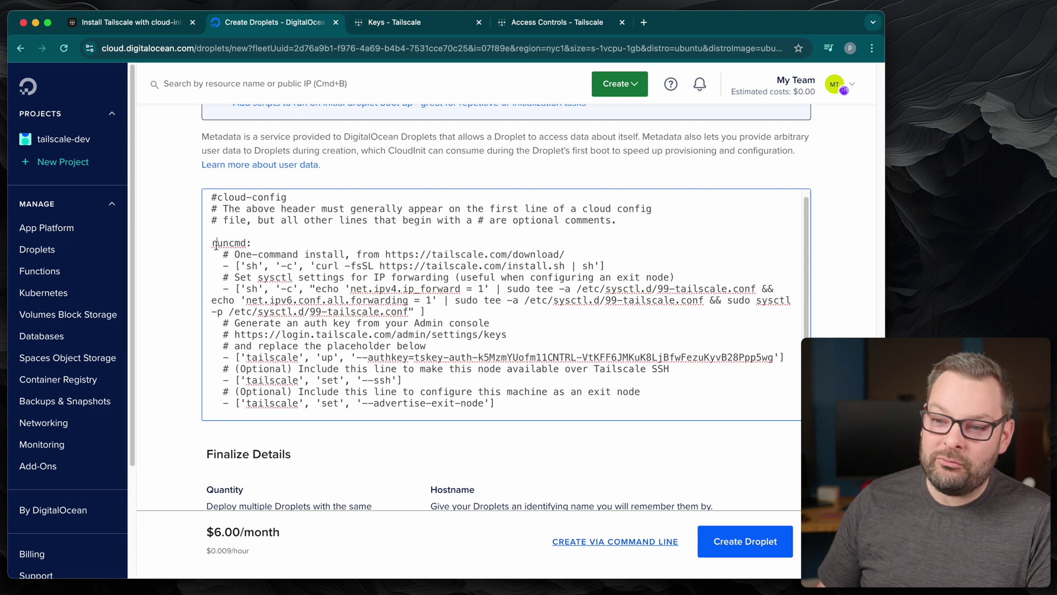
double_click(216, 243)
triple_click(345, 266)
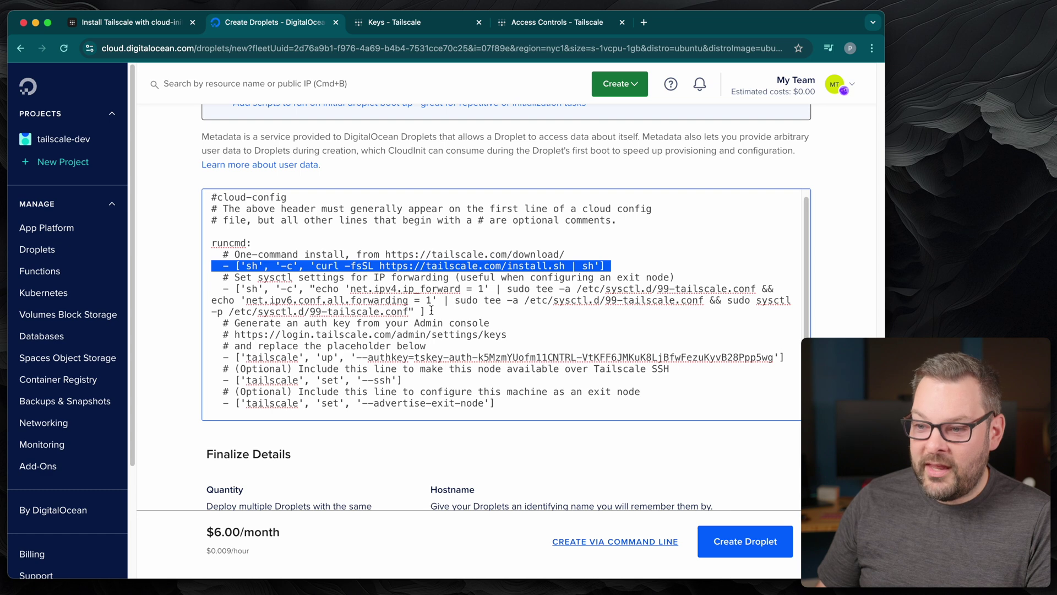
drag(431, 311, 173, 289)
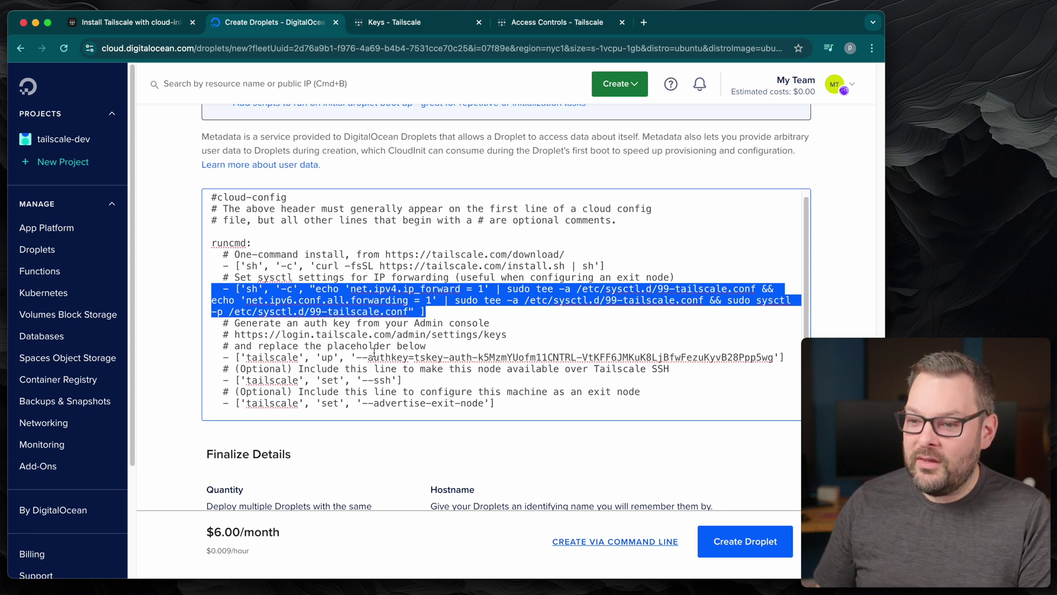
triple_click(360, 357)
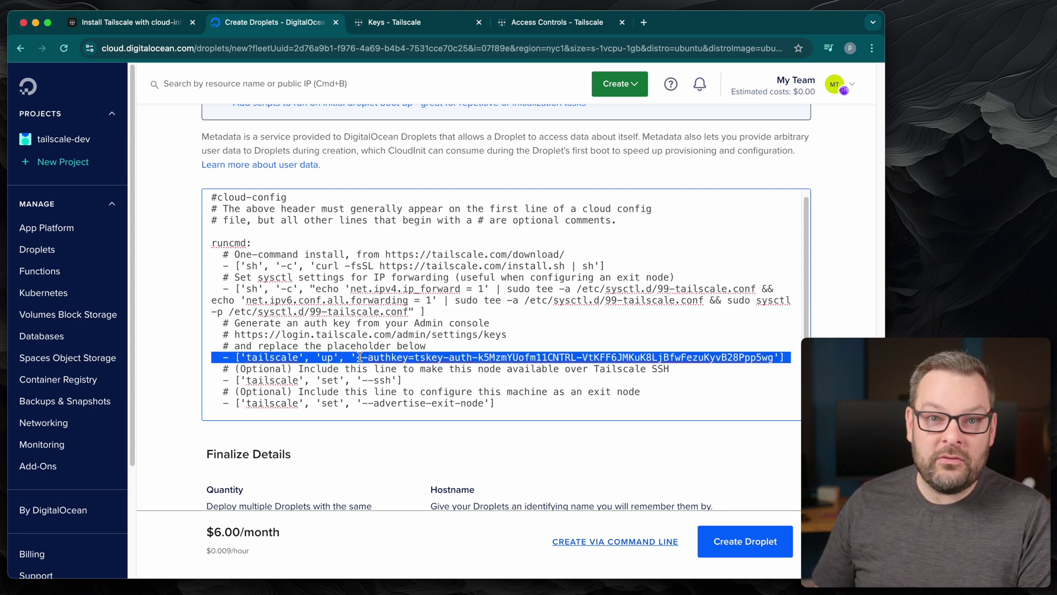
triple_click(344, 381)
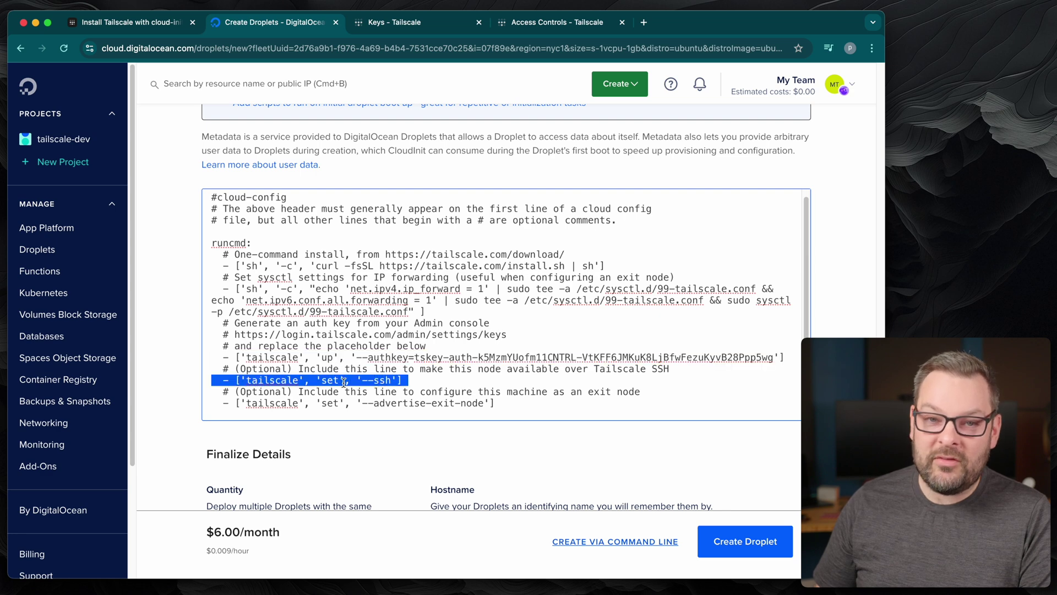
triple_click(347, 404)
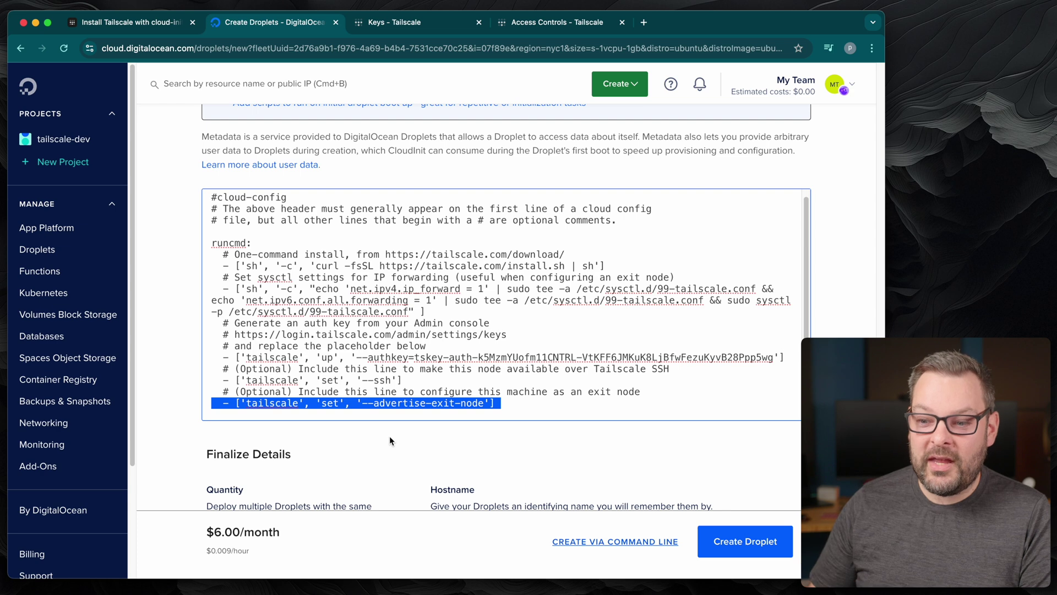
click(390, 435)
click(745, 541)
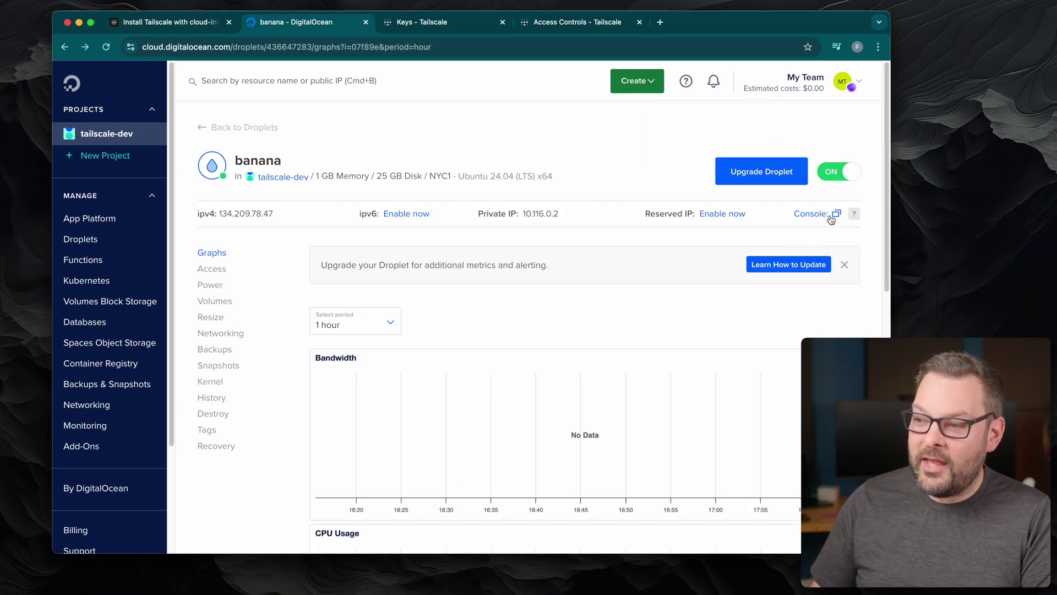
- Run tailscale status in the banana droplet's web console and point out banana in the peer list
click(832, 215)
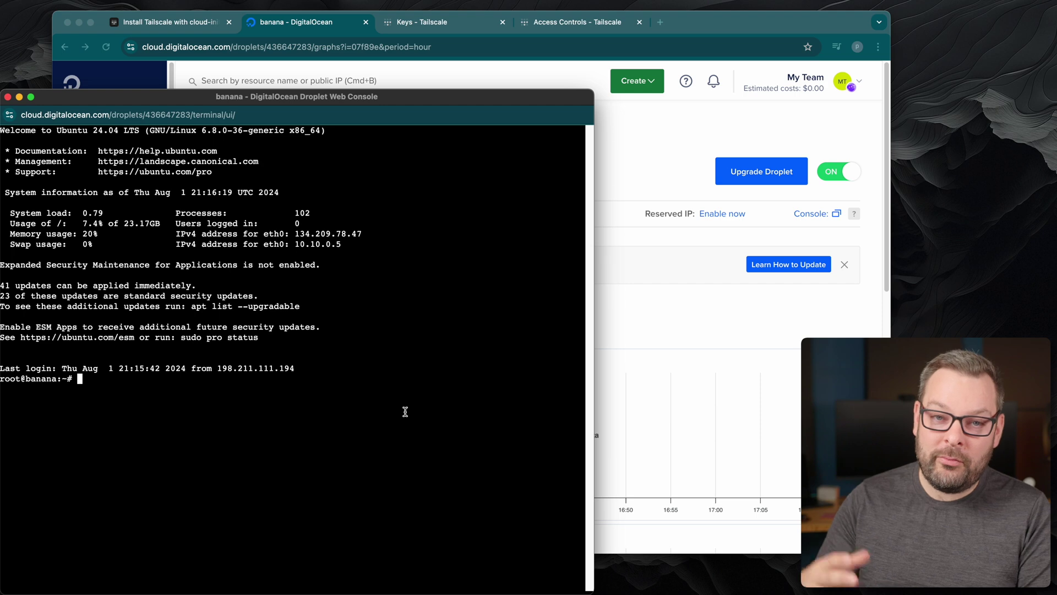
text(tailscale status)
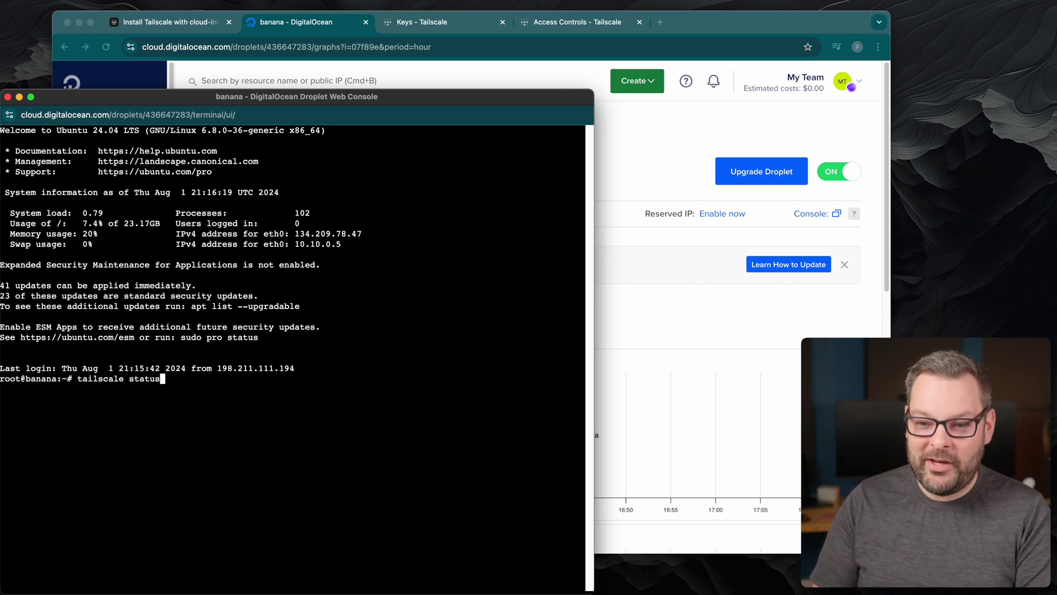
key(Return)
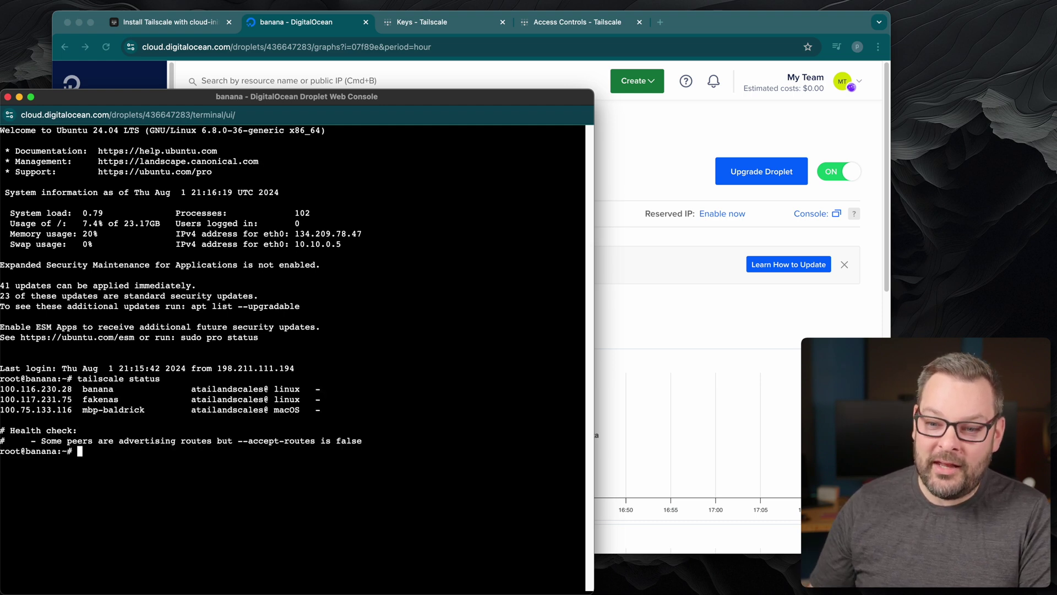
double_click(93, 388)
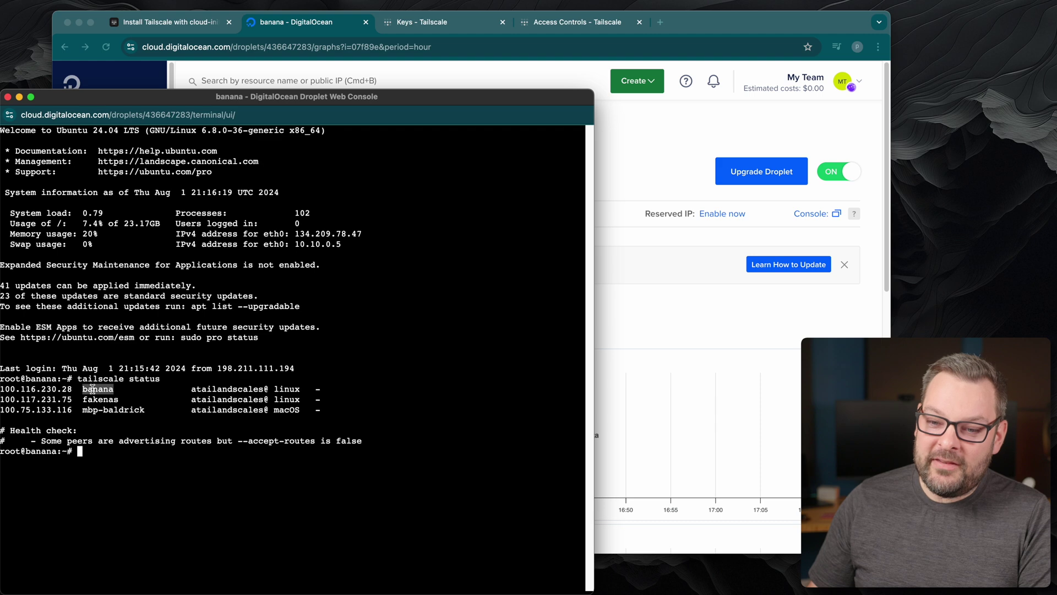
click(146, 390)
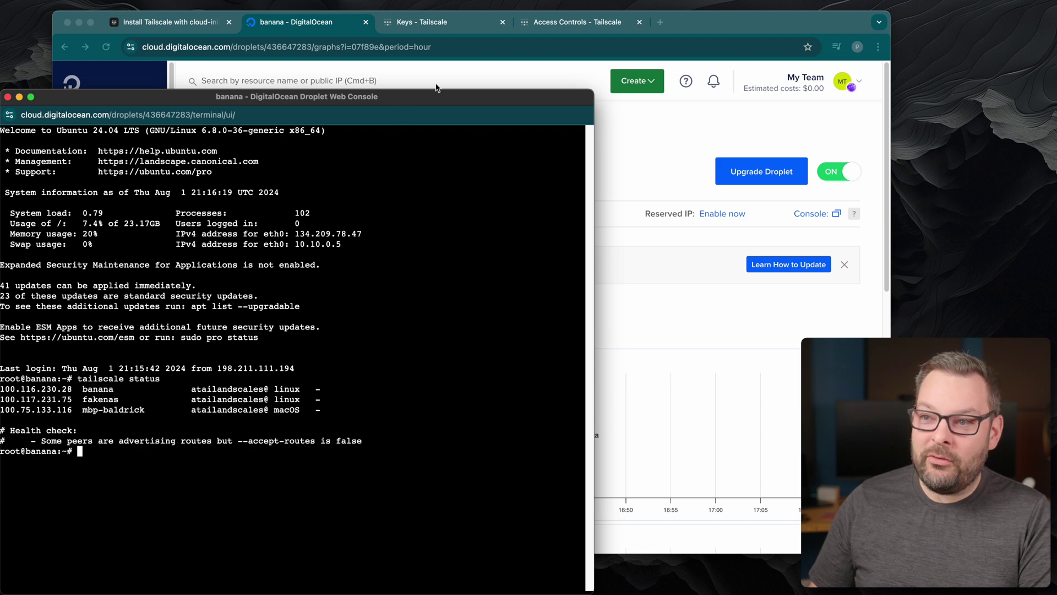
- Close the generated key notice, view the Machines page, and return to the cloud-init installation guide
click(464, 23)
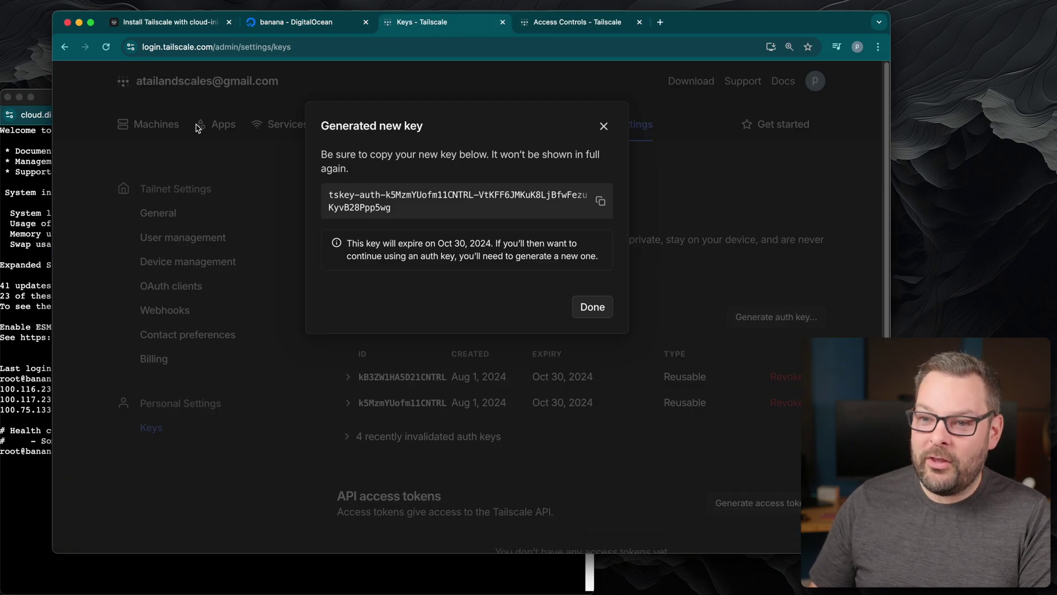
click(157, 124)
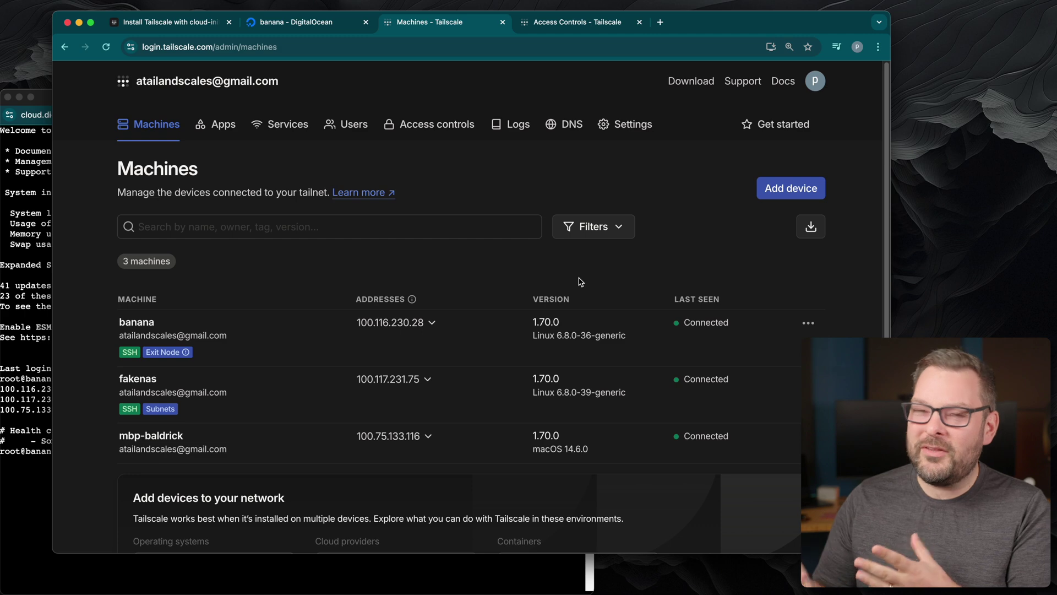
click(168, 229)
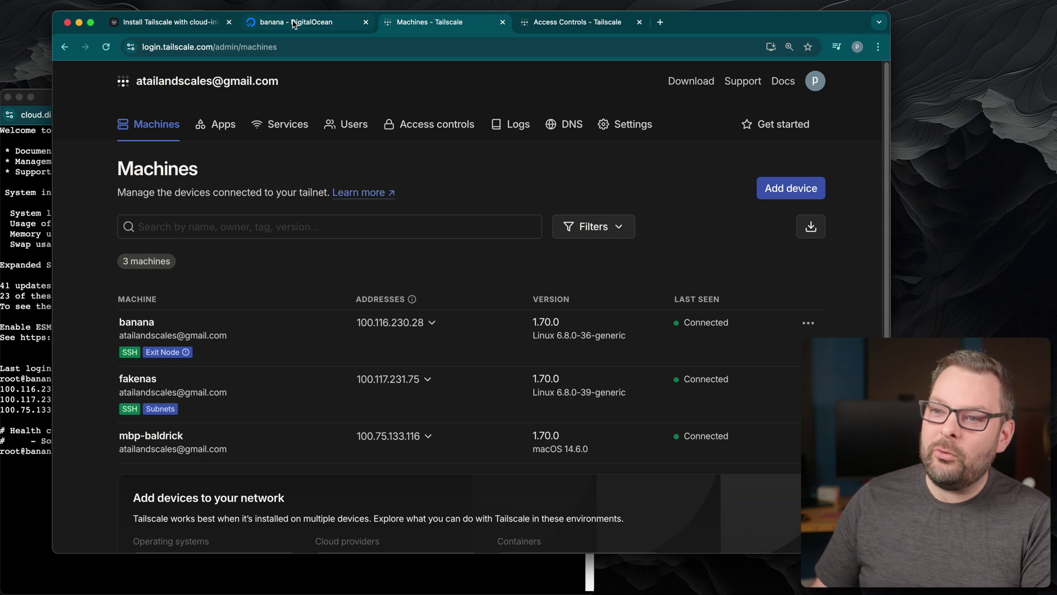
click(170, 22)
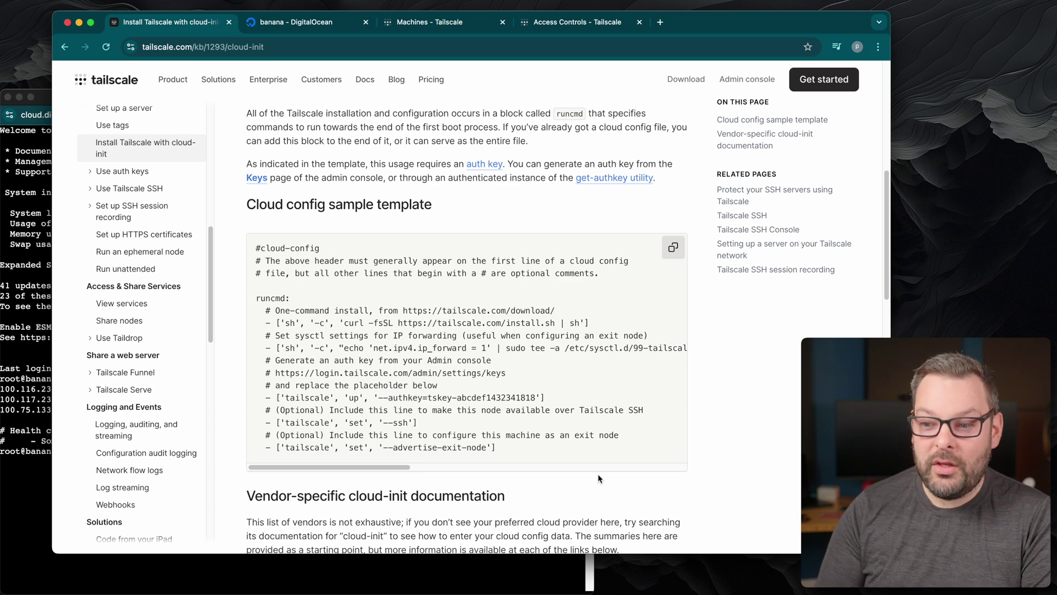
- Highlight the optional --advertise-exit-node line in the cloud-init sample template
triple_click(454, 449)
click(498, 484)
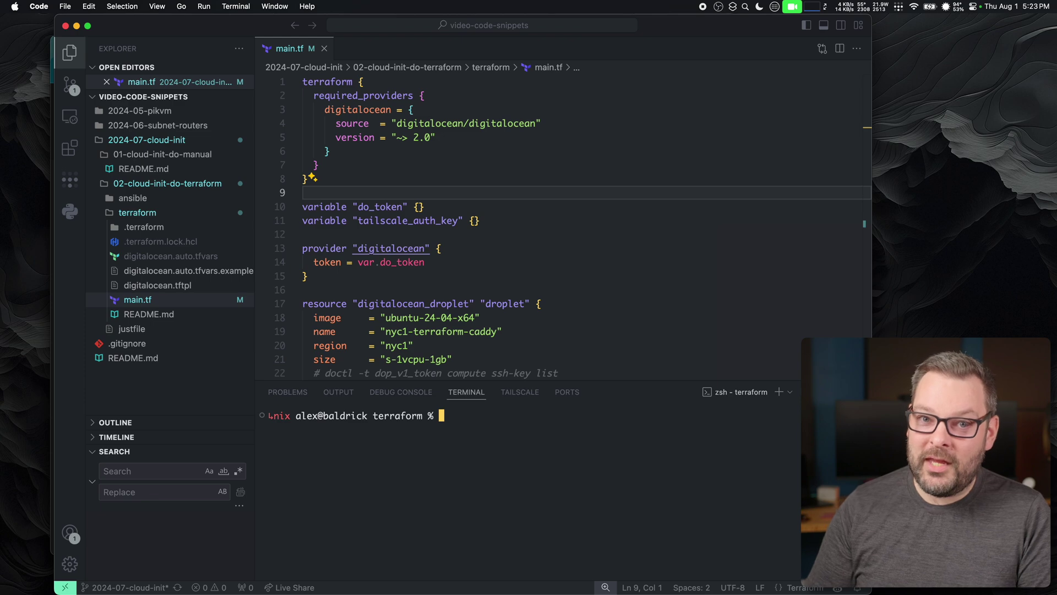
text(te)
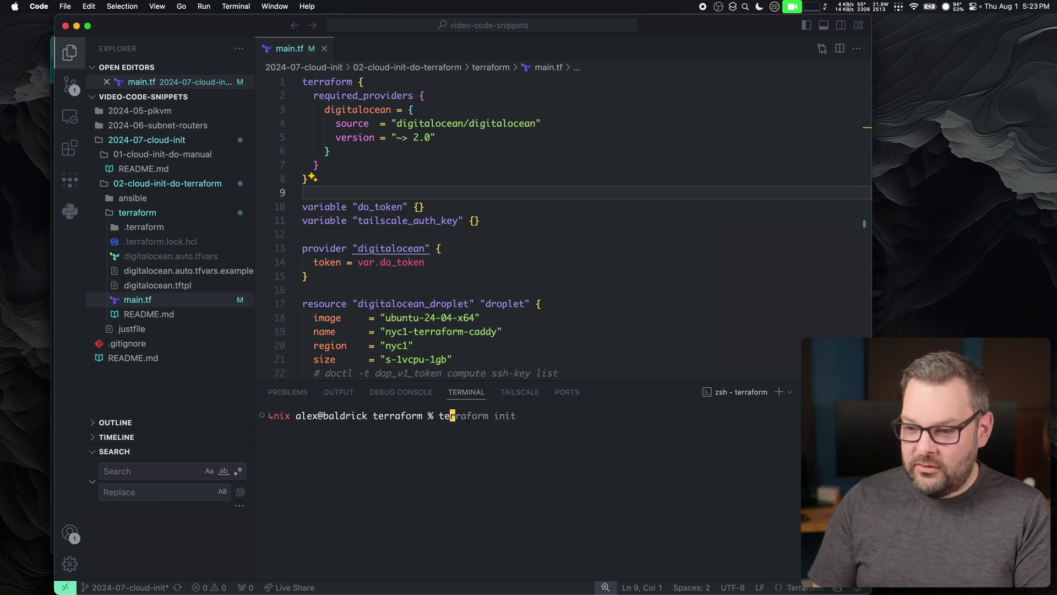
text(rraform apply)
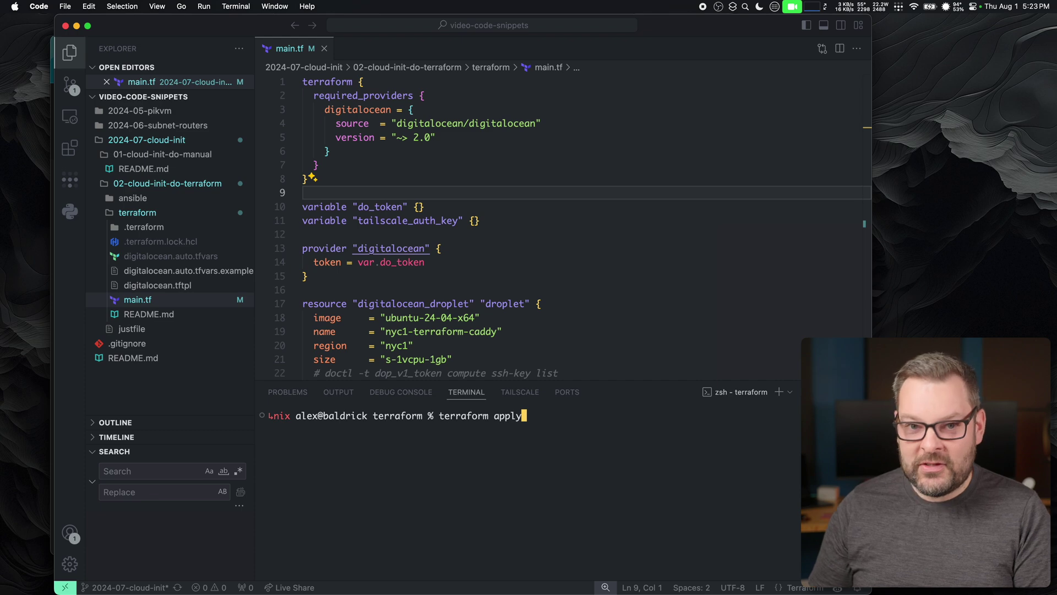
- Run terraform apply, confirm with yes to create the droplet, then switch back to Chrome
key(Return)
text(yes)
key(Return)
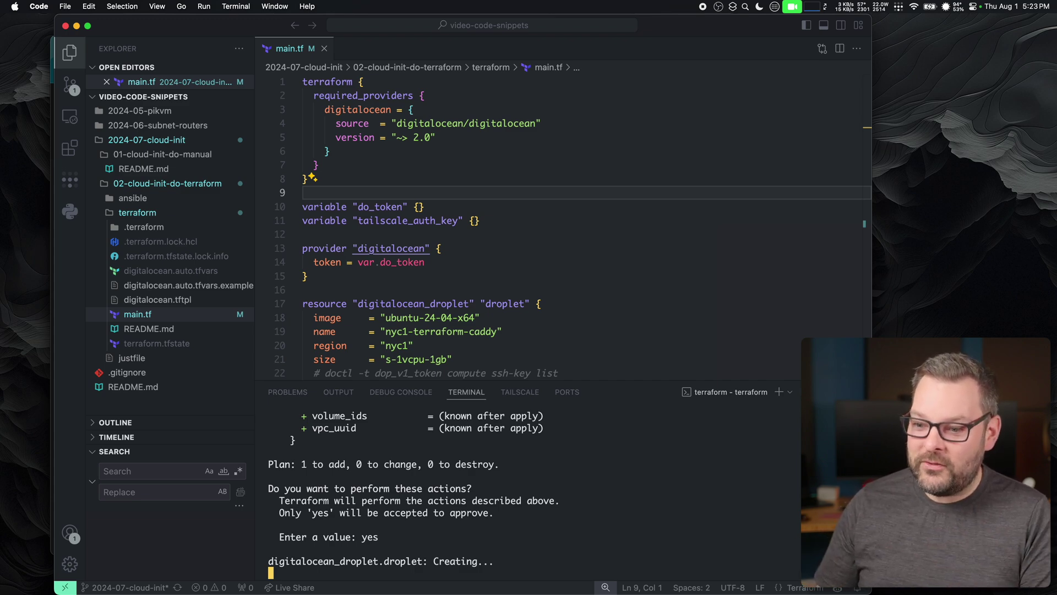
key(super+Tab)
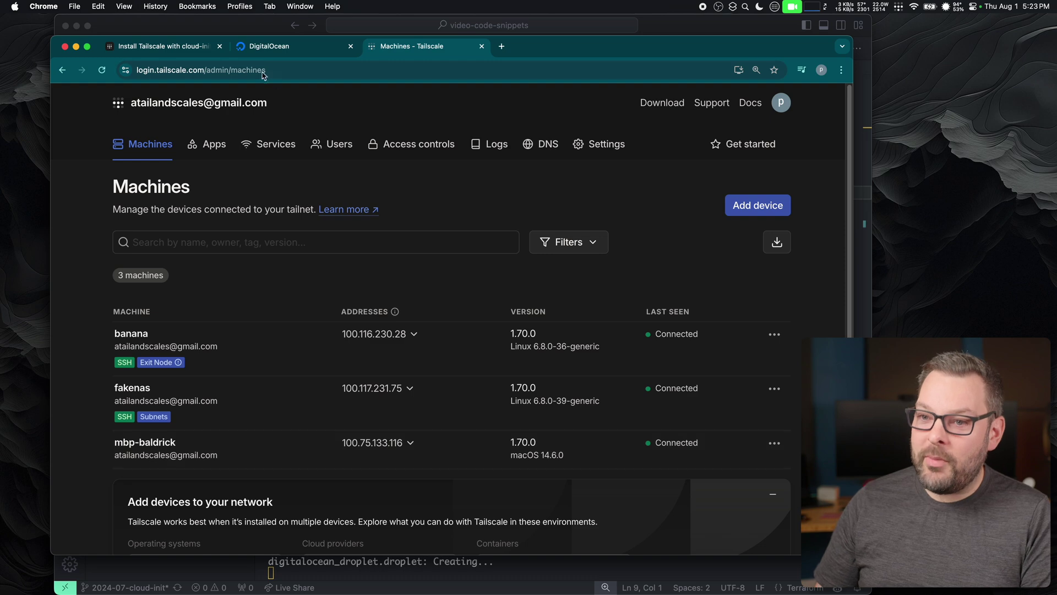
- Switch to the DigitalOcean tab and show the tailscale-dev project's resources
click(260, 47)
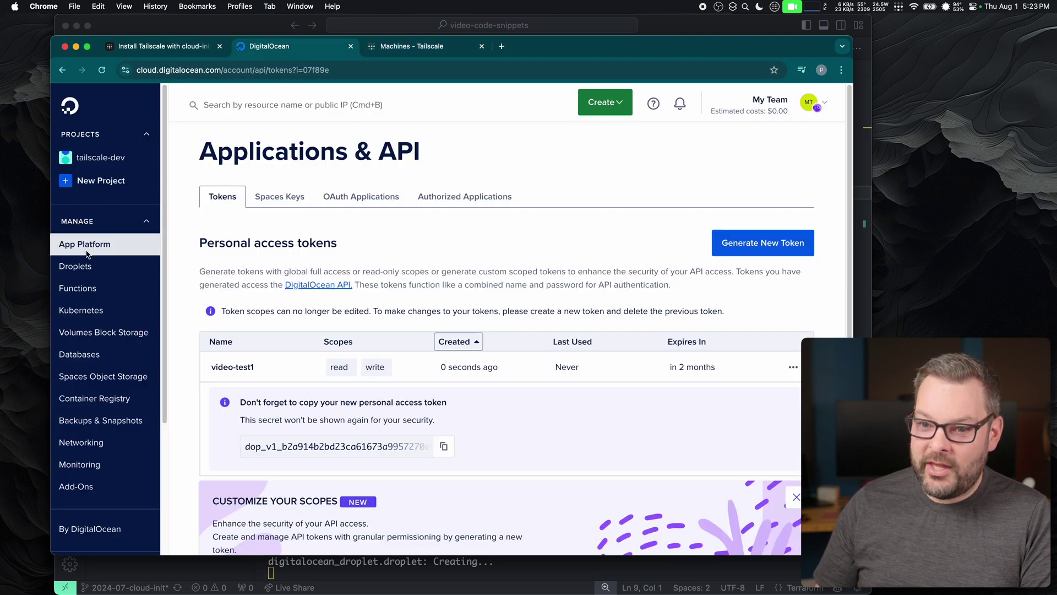
click(100, 157)
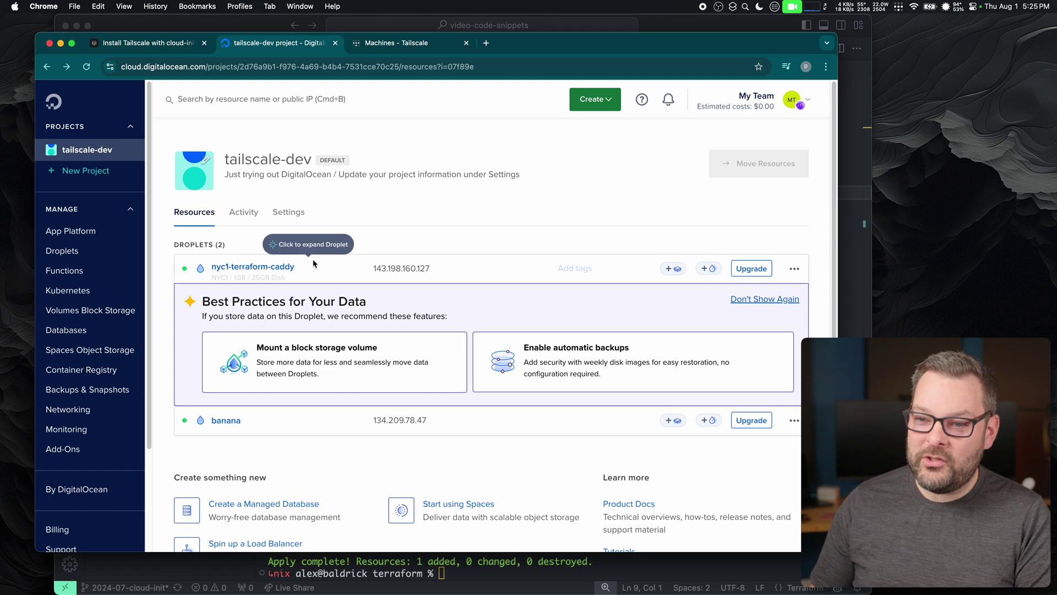
- In the nyc1-terraform-caddy droplet's web console, check tailscale status shows it on the tailnet
click(257, 266)
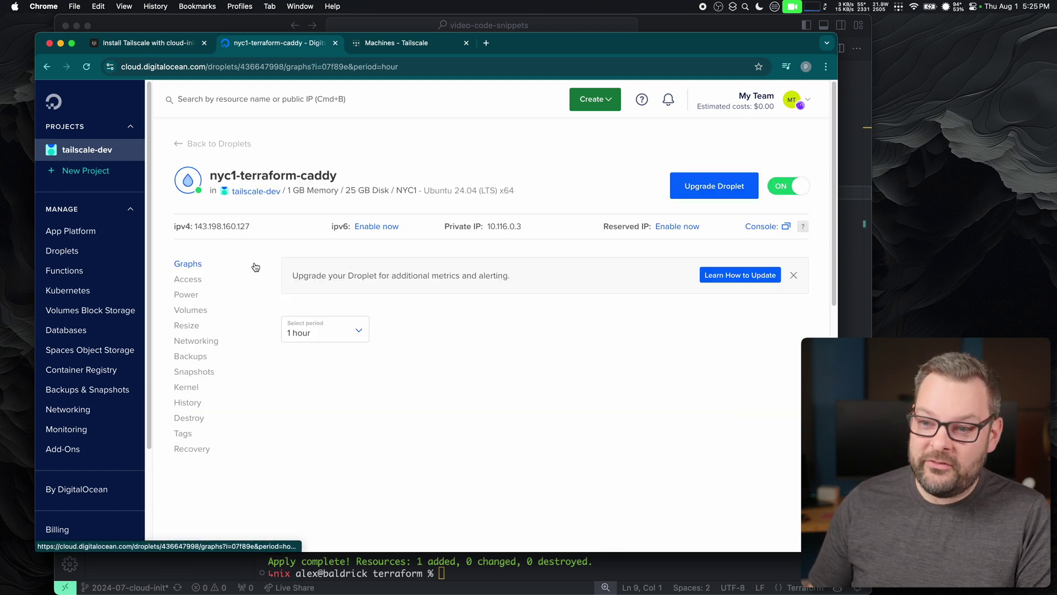
click(761, 227)
text(tailscale stat)
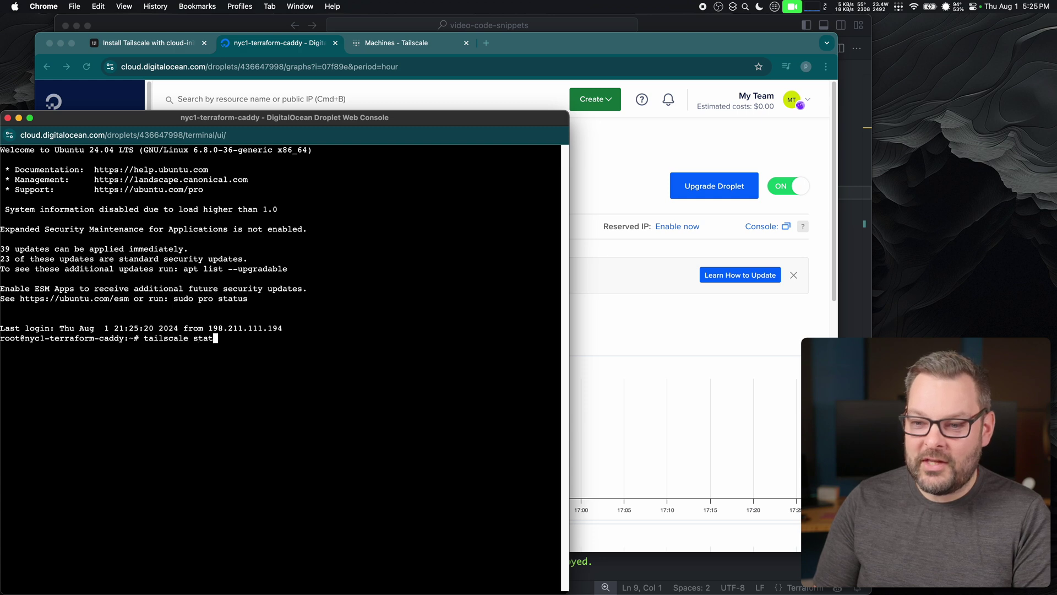
text(us)
key(Return)
text(ping)
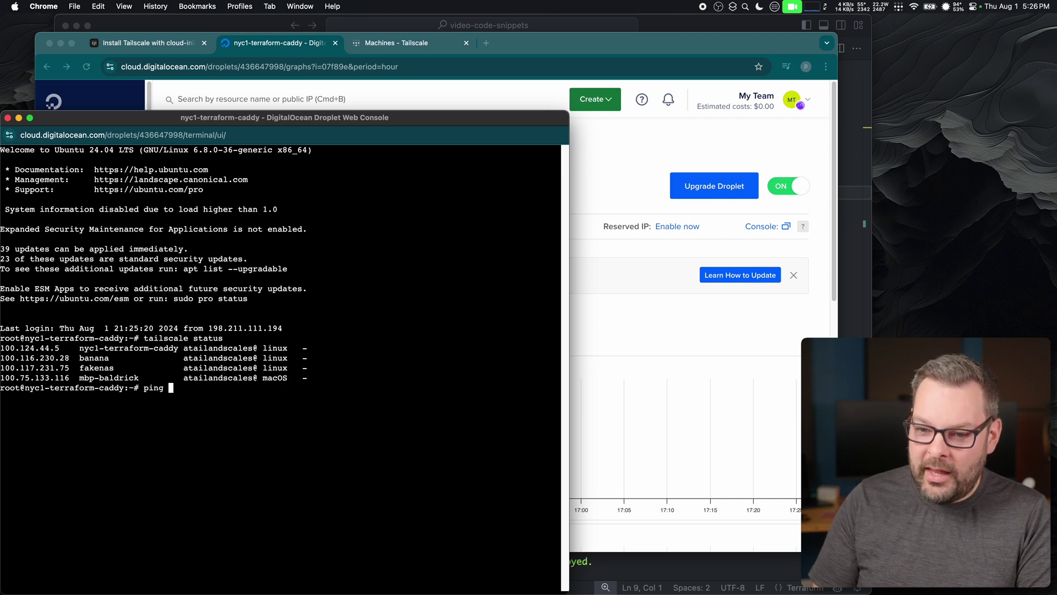
text(mbp-baldrick)
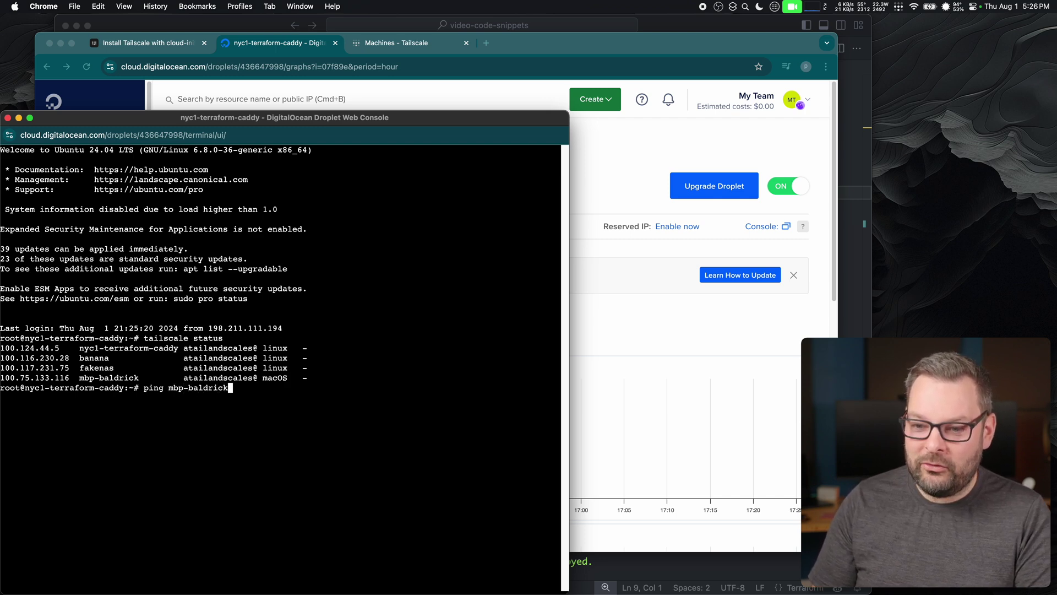
- Ping and tailscale ping mbp-baldrick, then confirm docker ps -a lists no containers
key(Return)
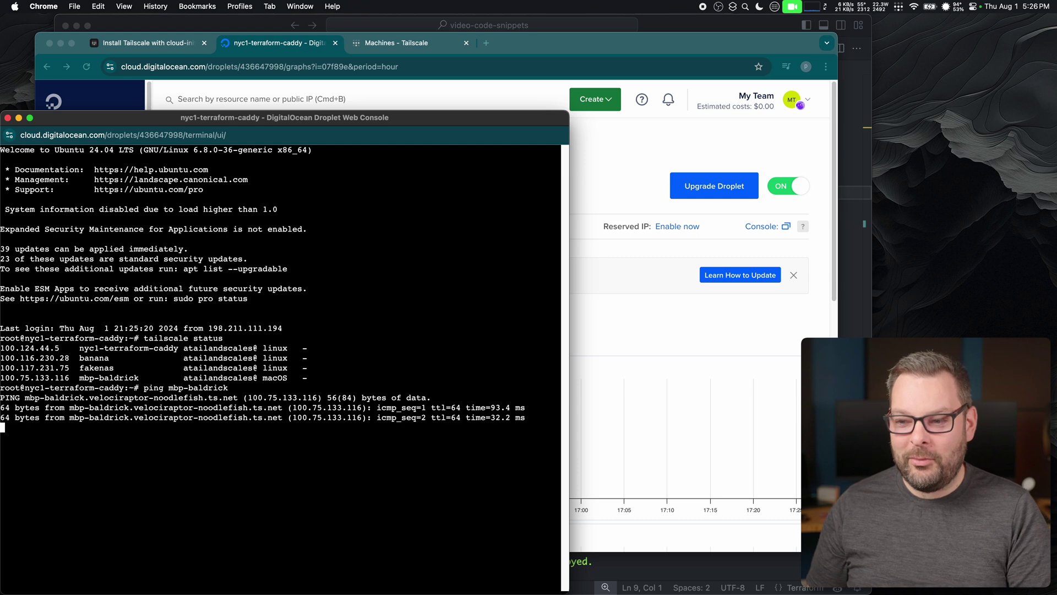
key(ctrl+c)
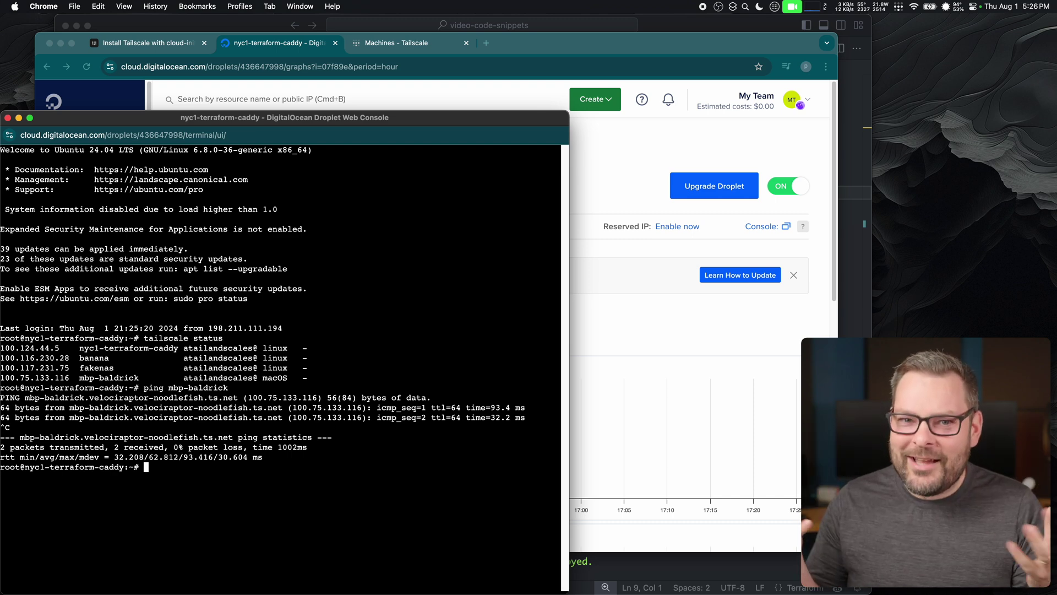
text(tailscale ping mbp-baldrick)
key(Return)
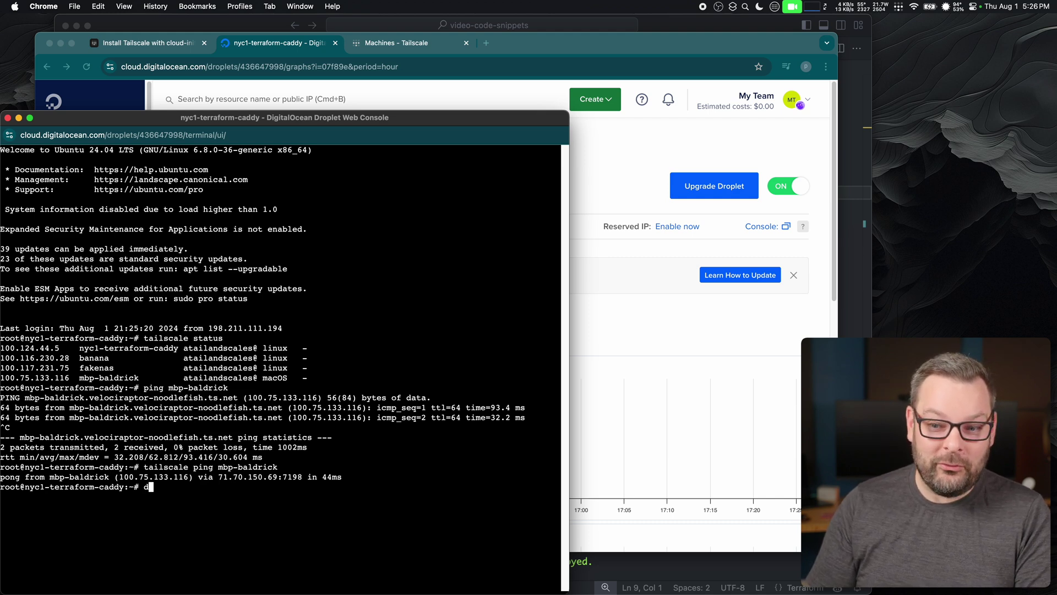
text(docker ps -a)
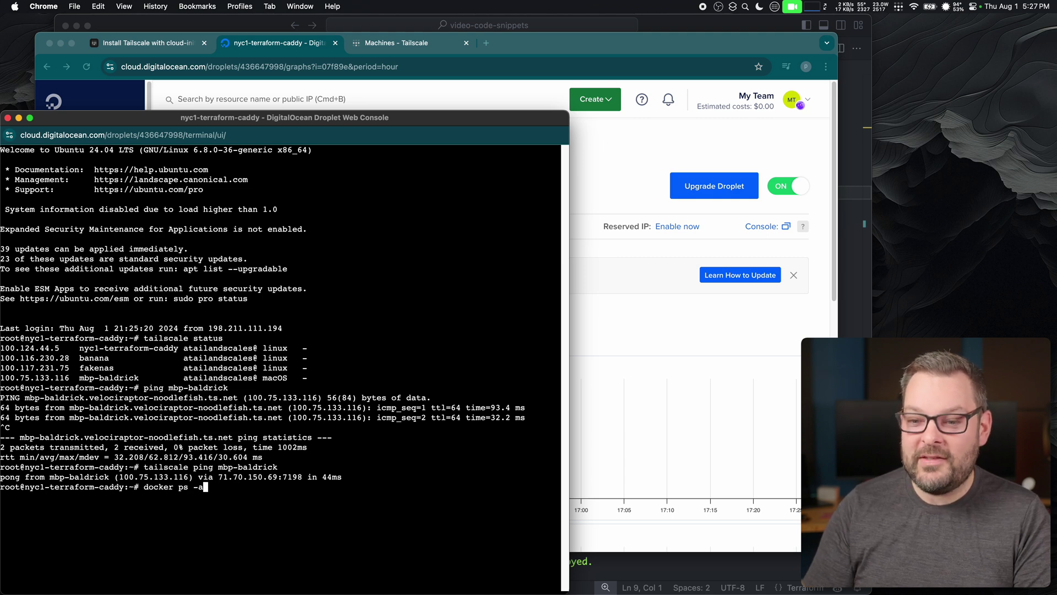
key(Return)
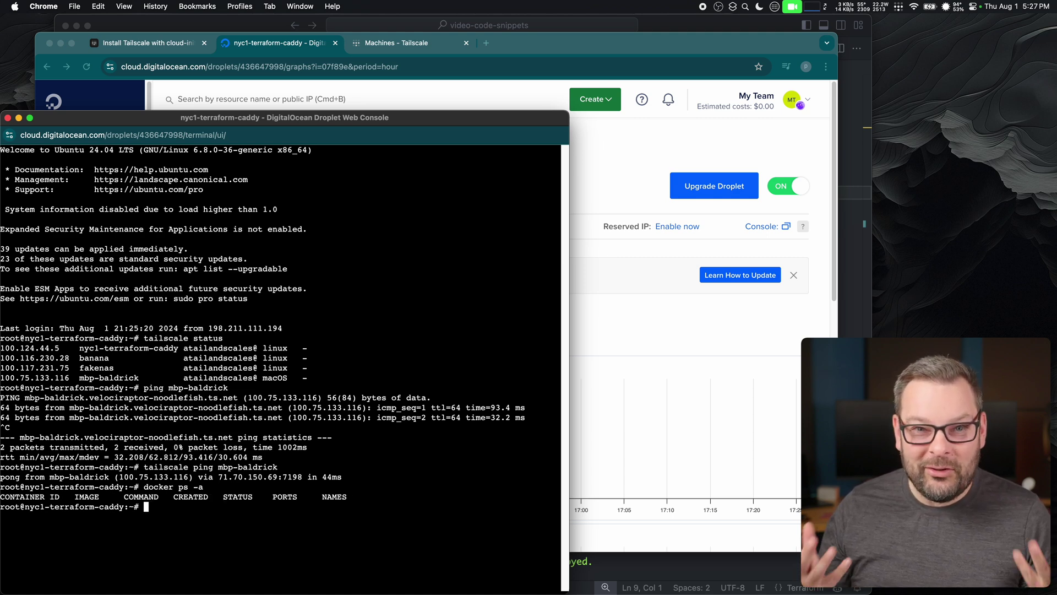